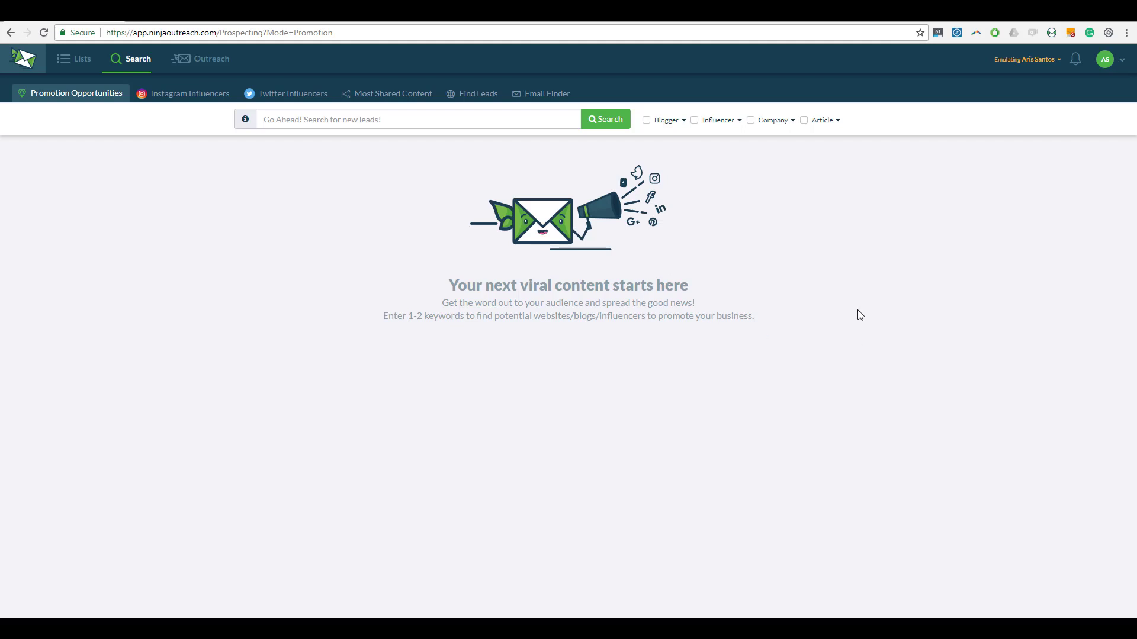
- Run a Promotion Opportunities search for 'SEO tips'
left_click(344, 124)
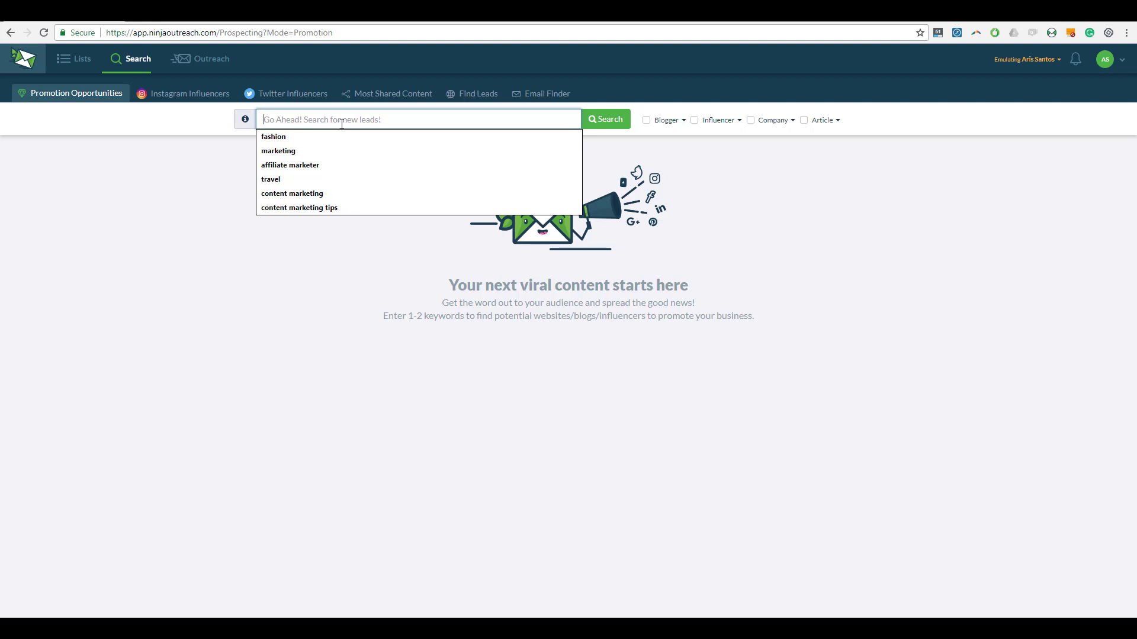
left_click(288, 114)
left_click(245, 119)
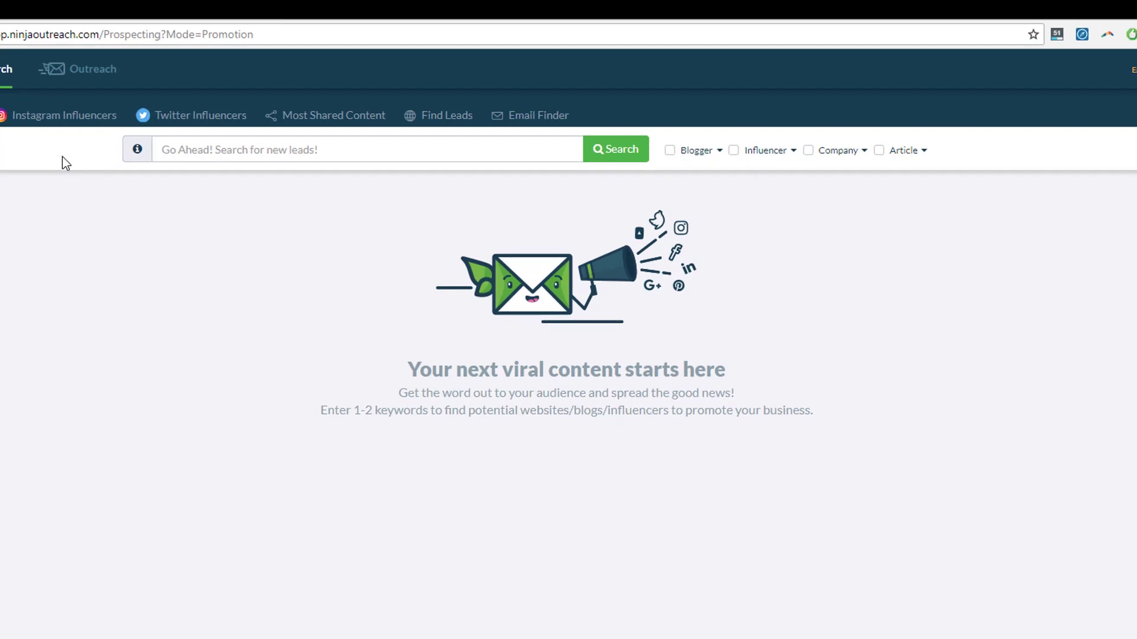
left_click(178, 158)
type("SEO tips")
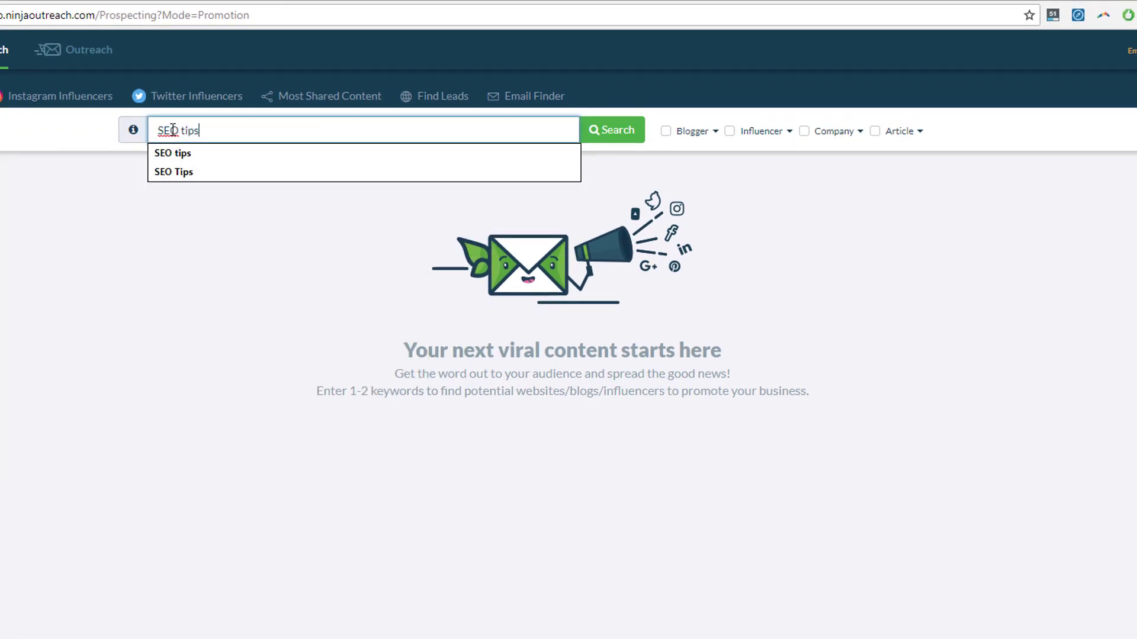
key("Return")
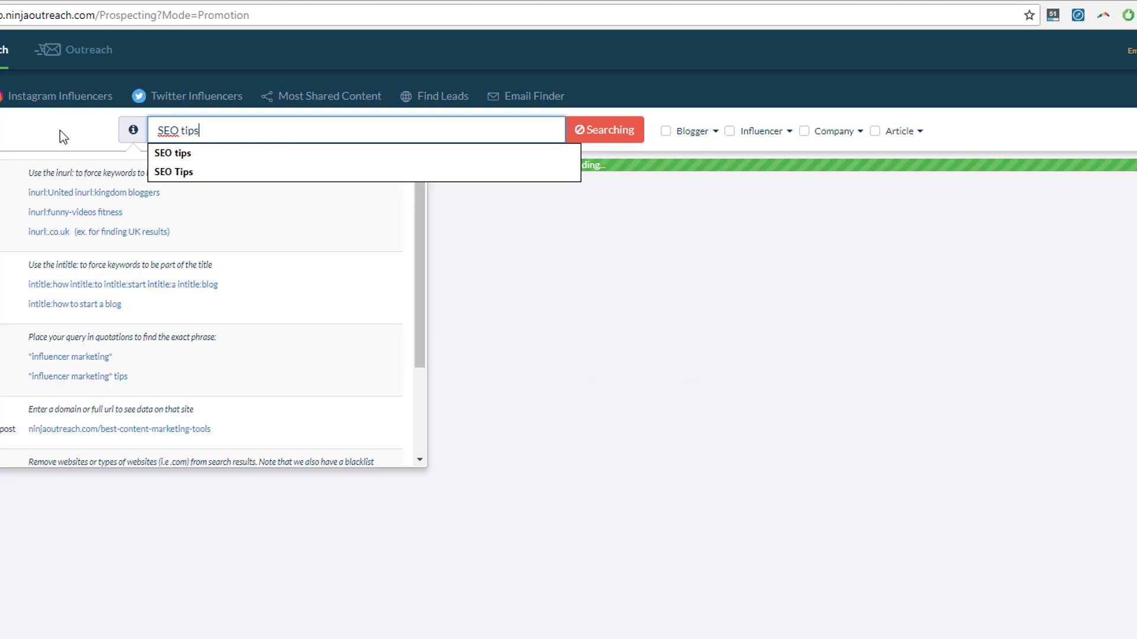
- Dismiss the keyword suggestions and scroll through the 'SEO tips' results (50 of 68,527)
left_click(64, 127)
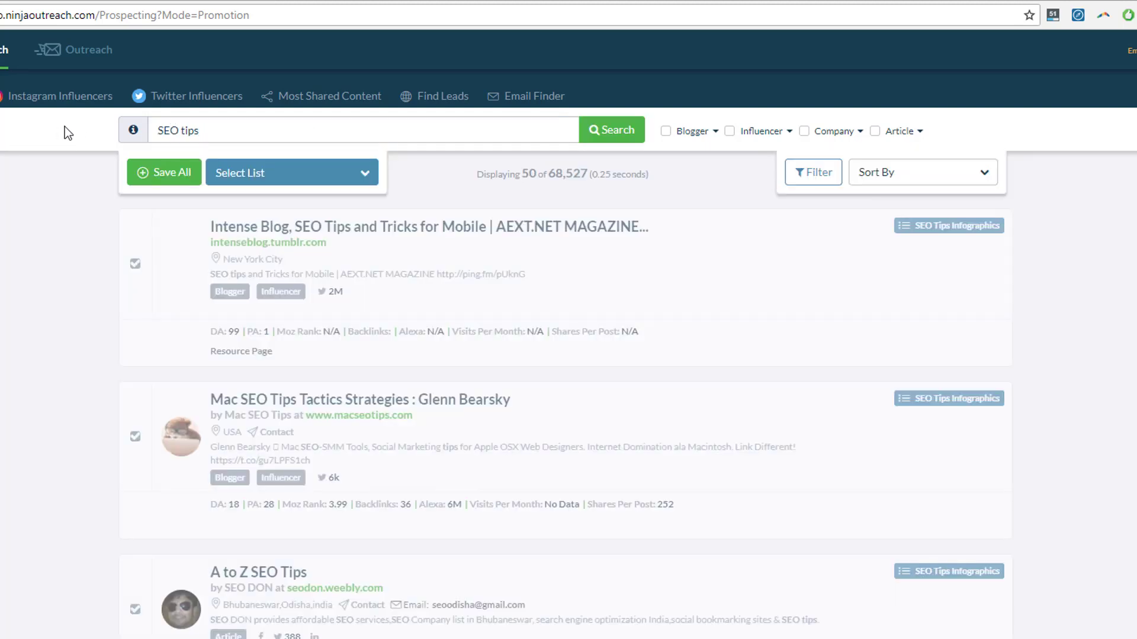
scroll(820, 449, "down", 10)
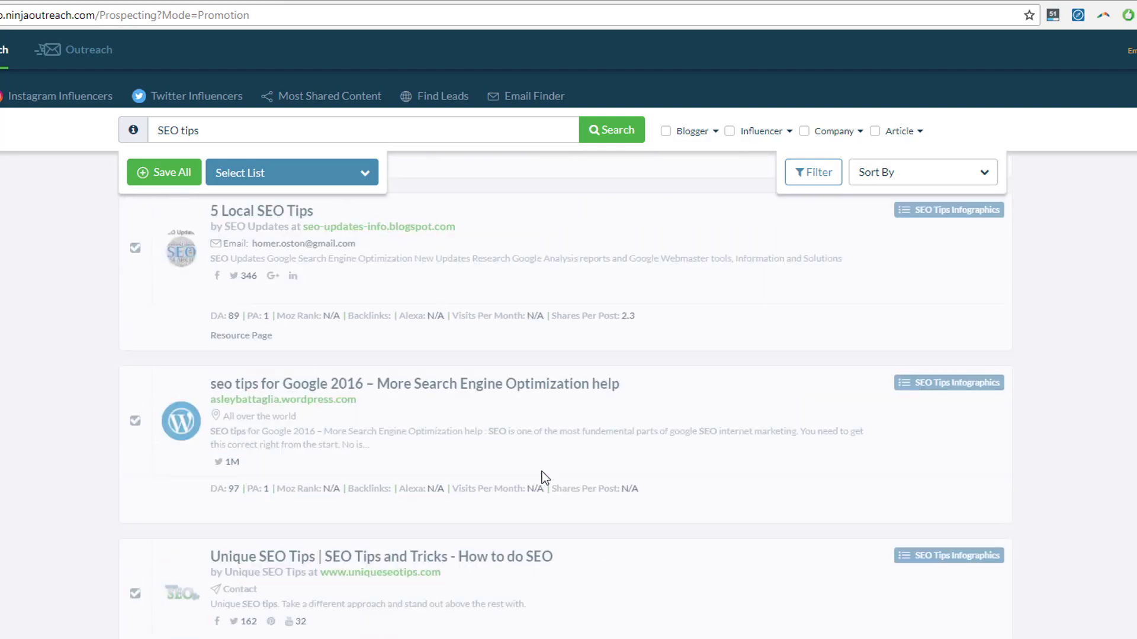
scroll(571, 462, "down", 20)
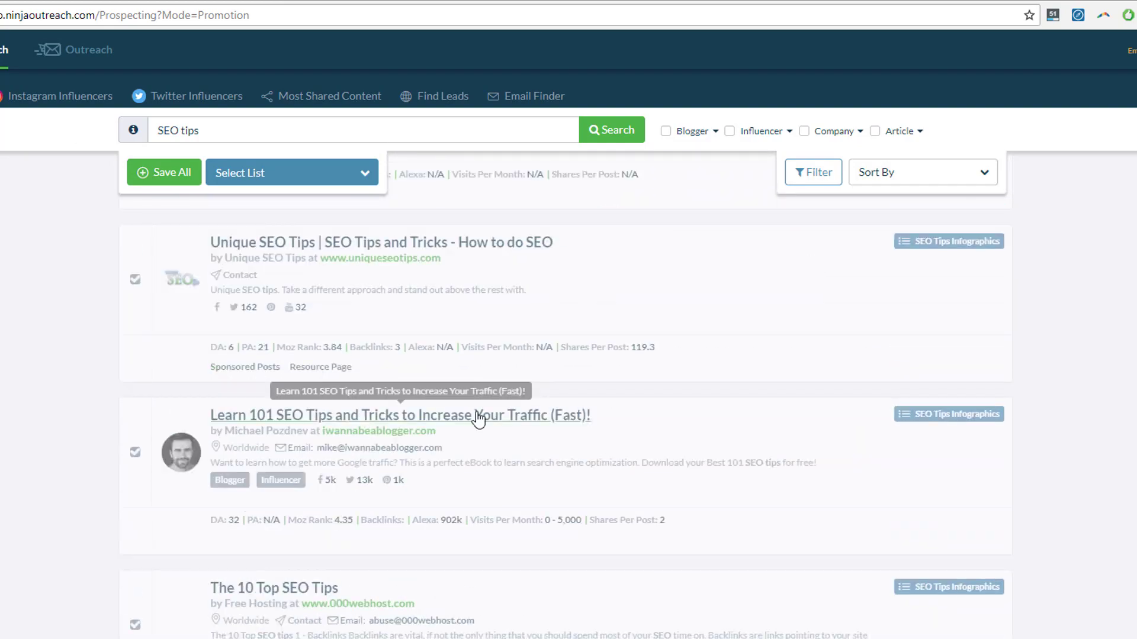
scroll(479, 418, "up", 1)
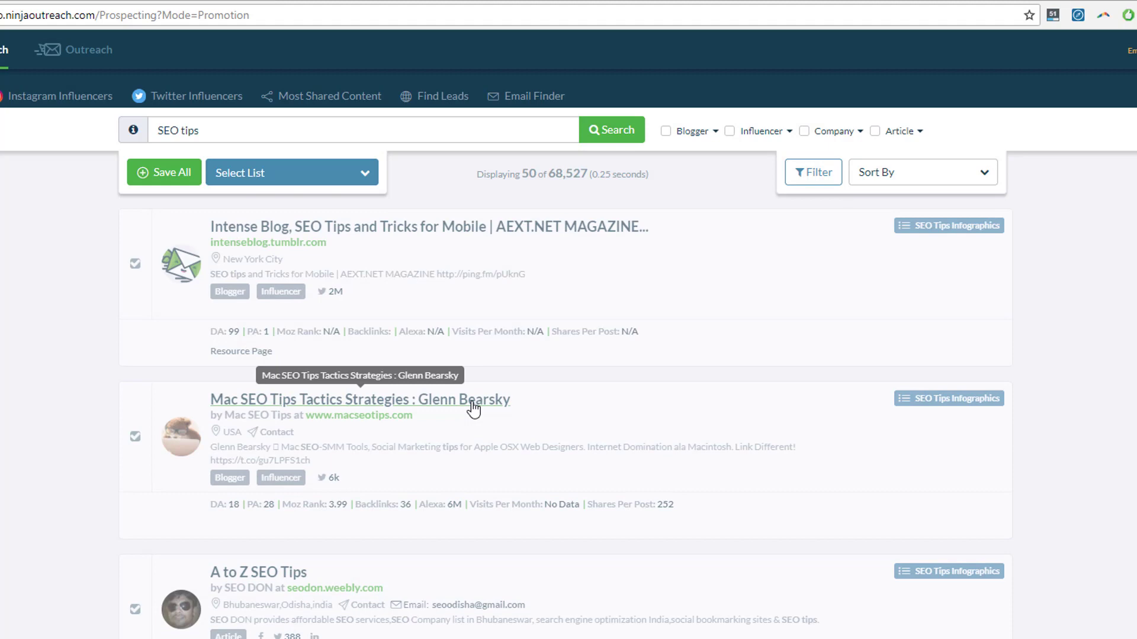
scroll(422, 400, "down", 10)
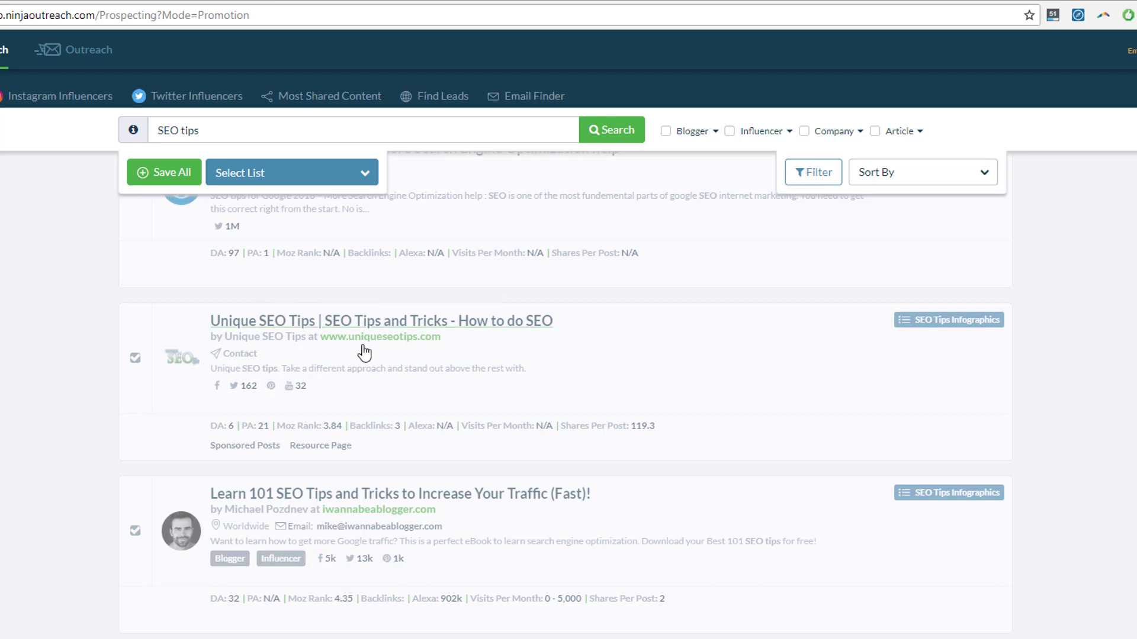
scroll(641, 344, "down", 4)
scroll(466, 391, "up", 3)
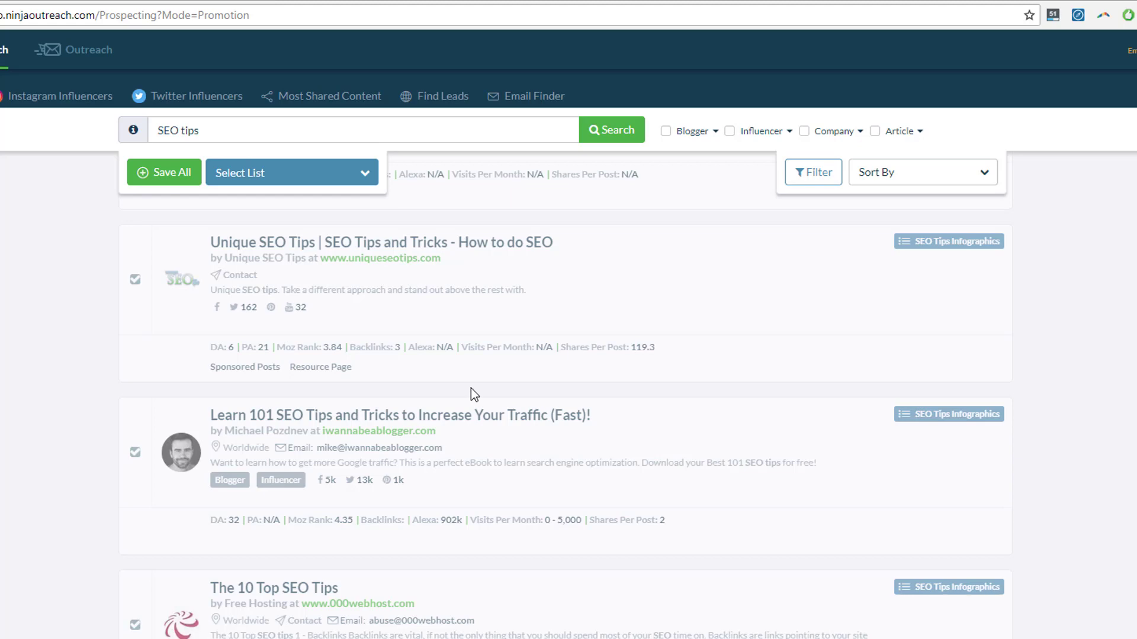
scroll(471, 391, "down", 20)
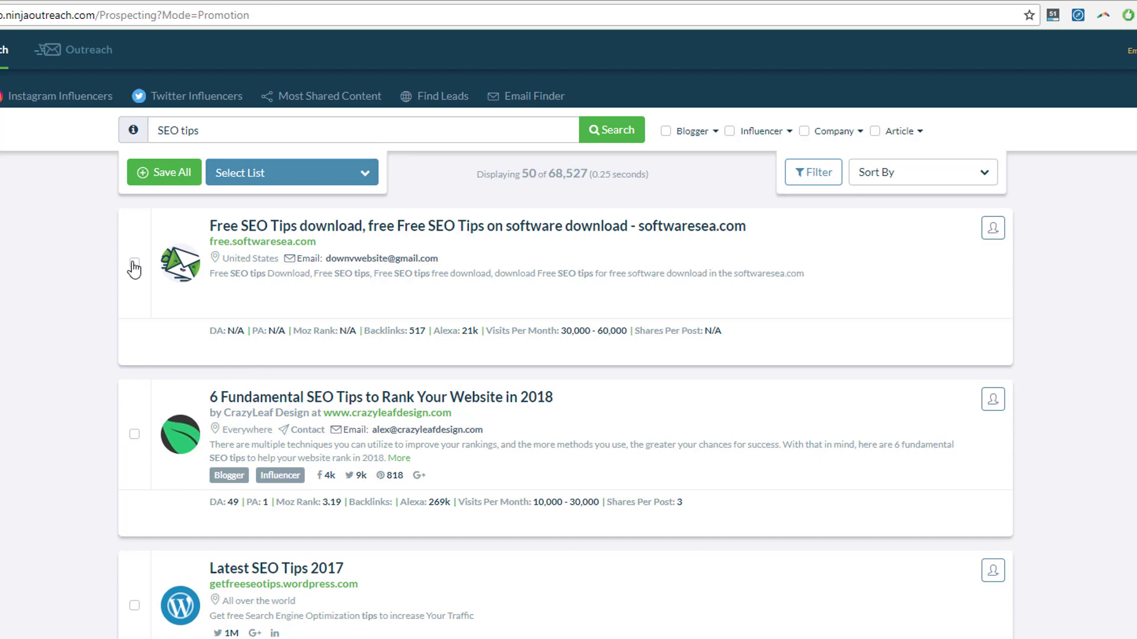
- Mark the 6 Fundamental SEO Tips result and bring up Save Leads for it
scroll(114, 392, "down", 5)
scroll(119, 367, "up", 5)
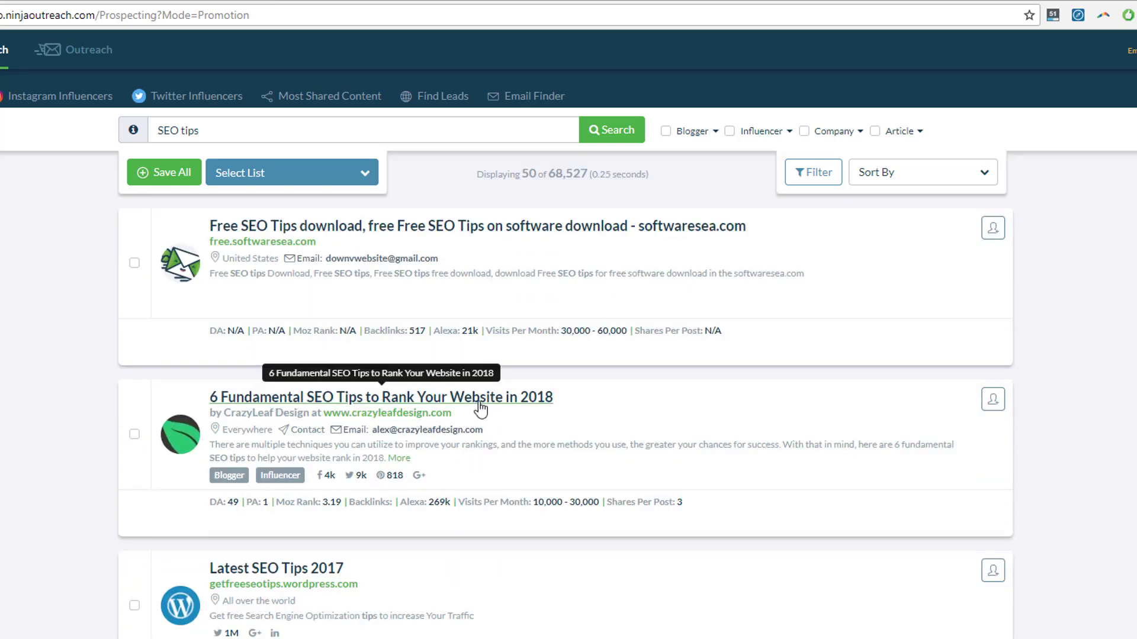
left_click(175, 133)
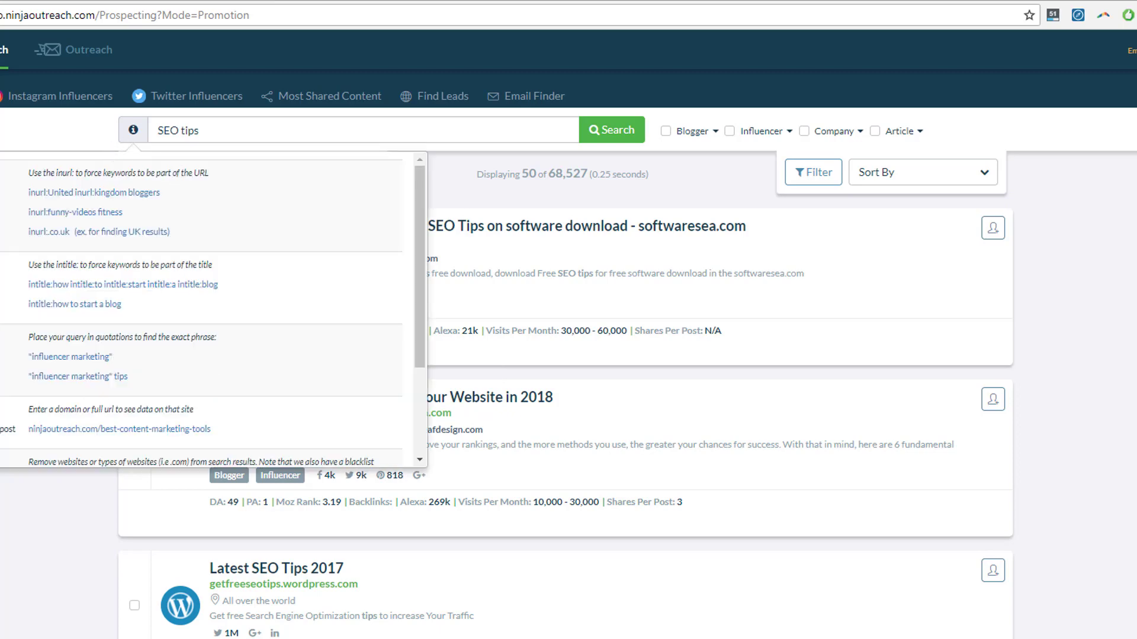
left_click(140, 471)
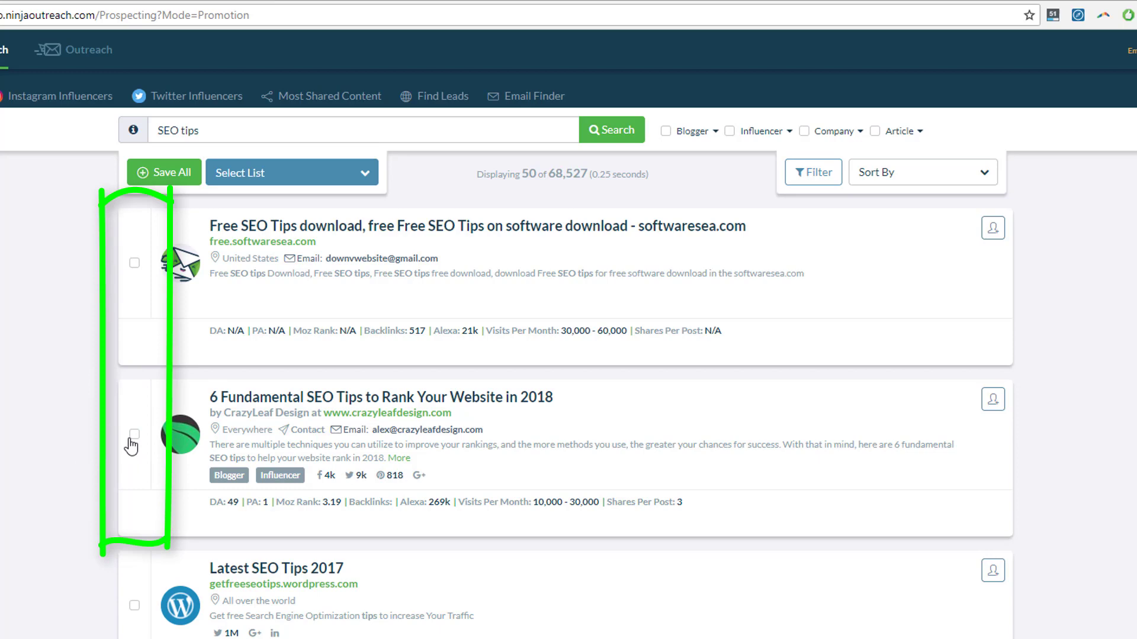
left_click(133, 435)
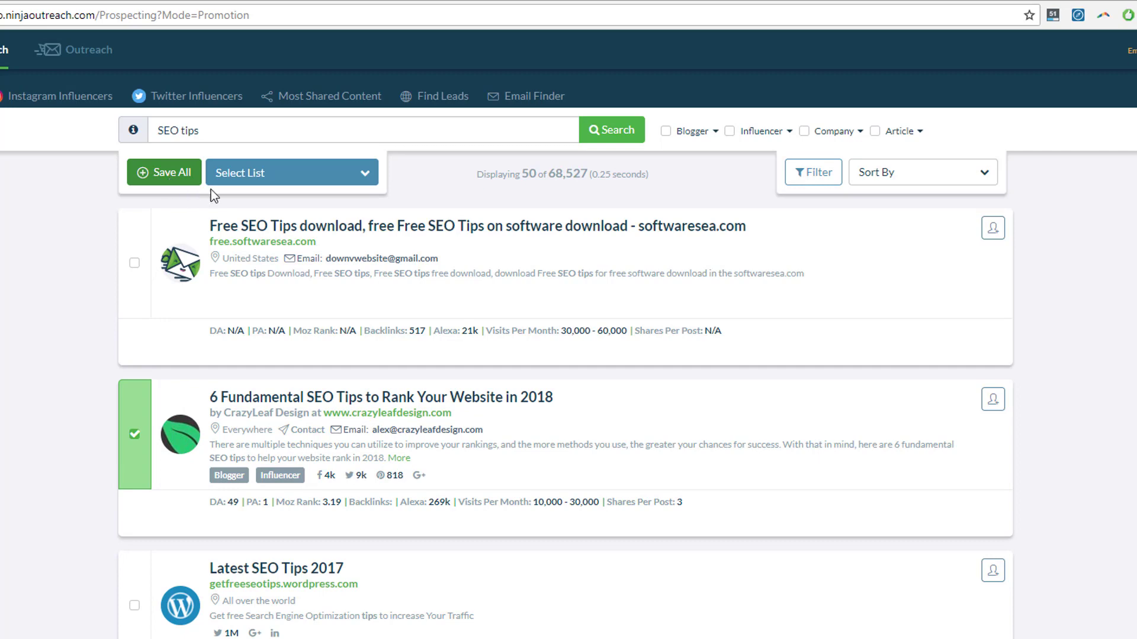
left_click(177, 172)
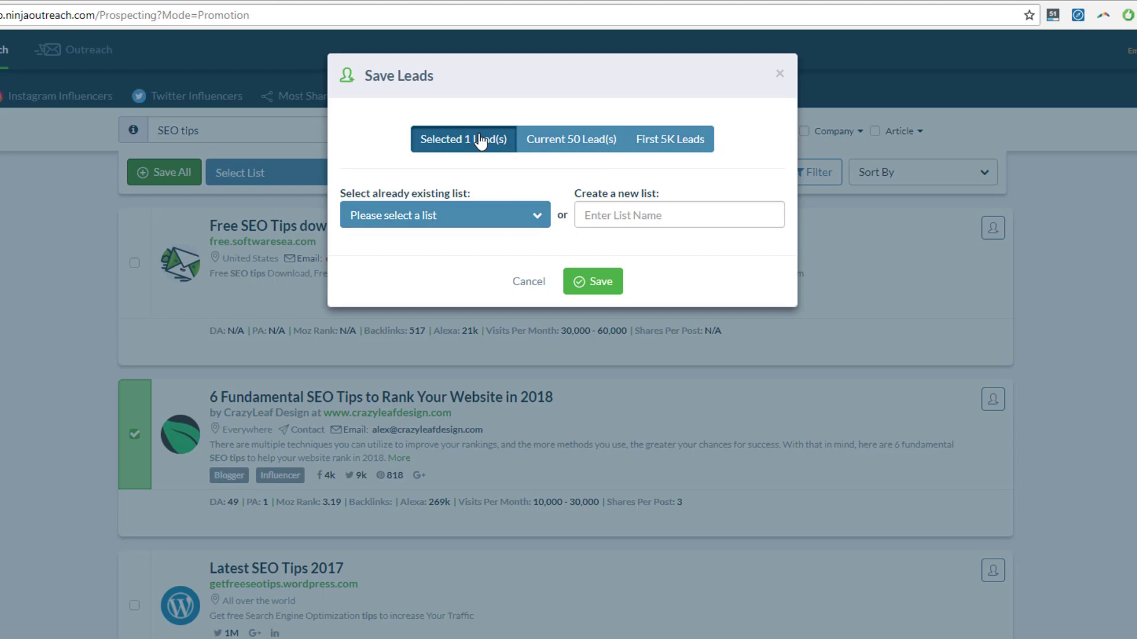
- Save the lead to the existing SEO Tips Infographics (49) list
left_click(630, 212)
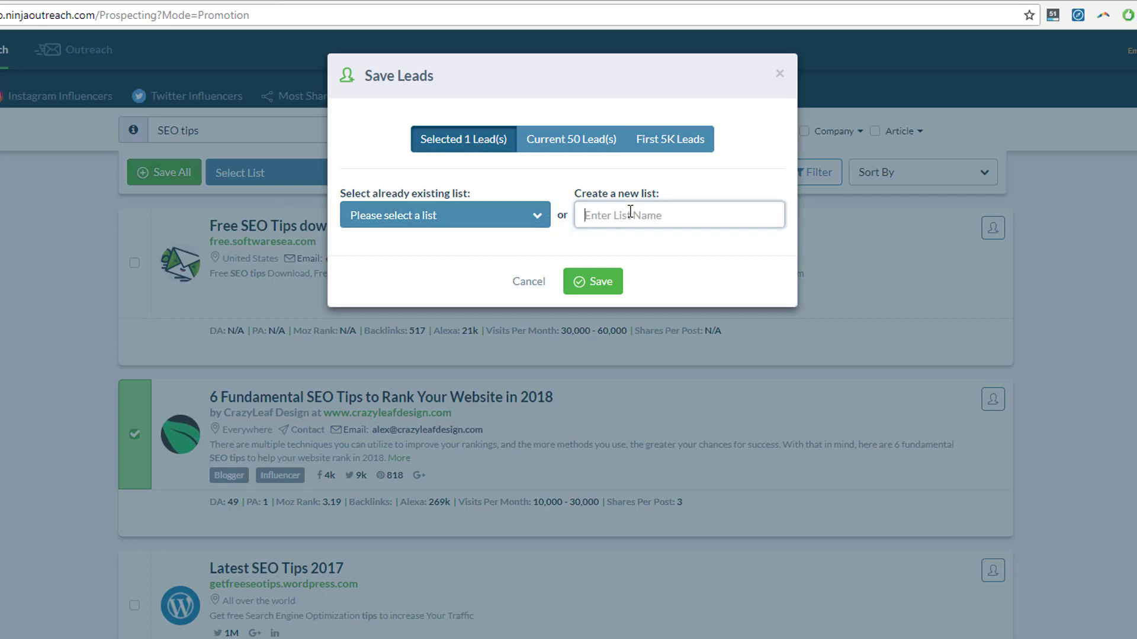
left_click(518, 228)
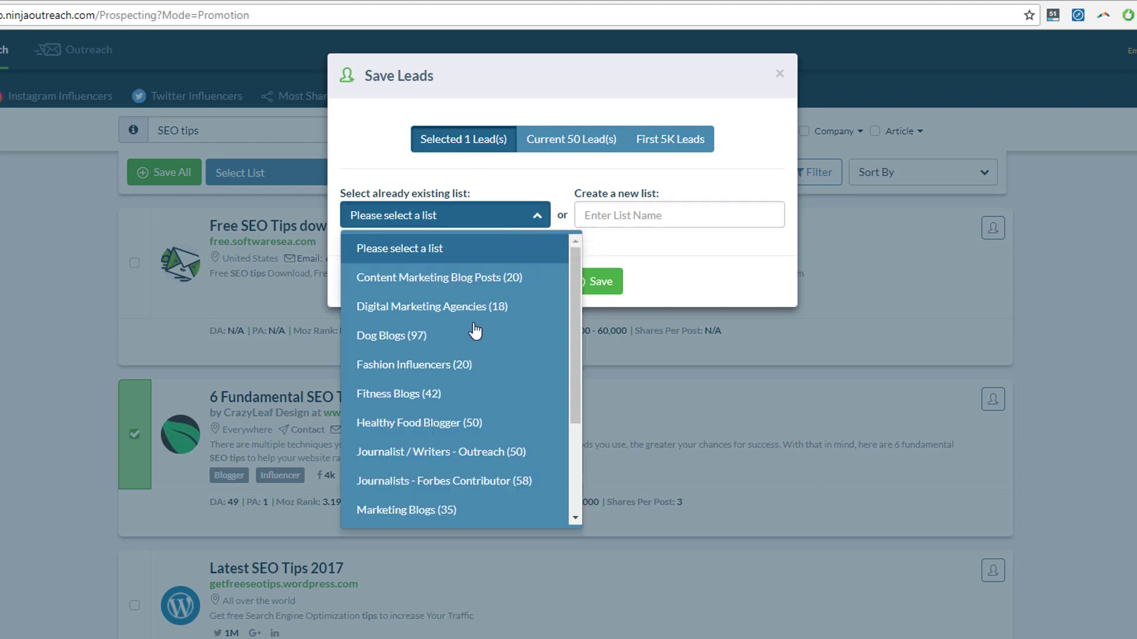
scroll(470, 330, "down", 3)
scroll(452, 345, "up", 3)
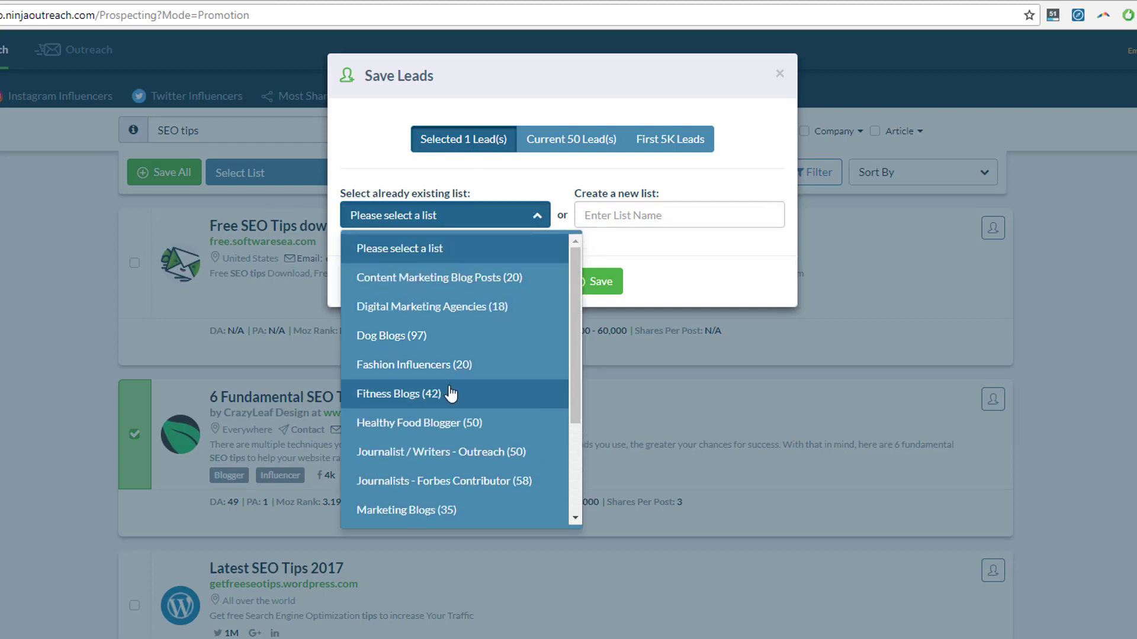
scroll(441, 393, "down", 3)
left_click(463, 424)
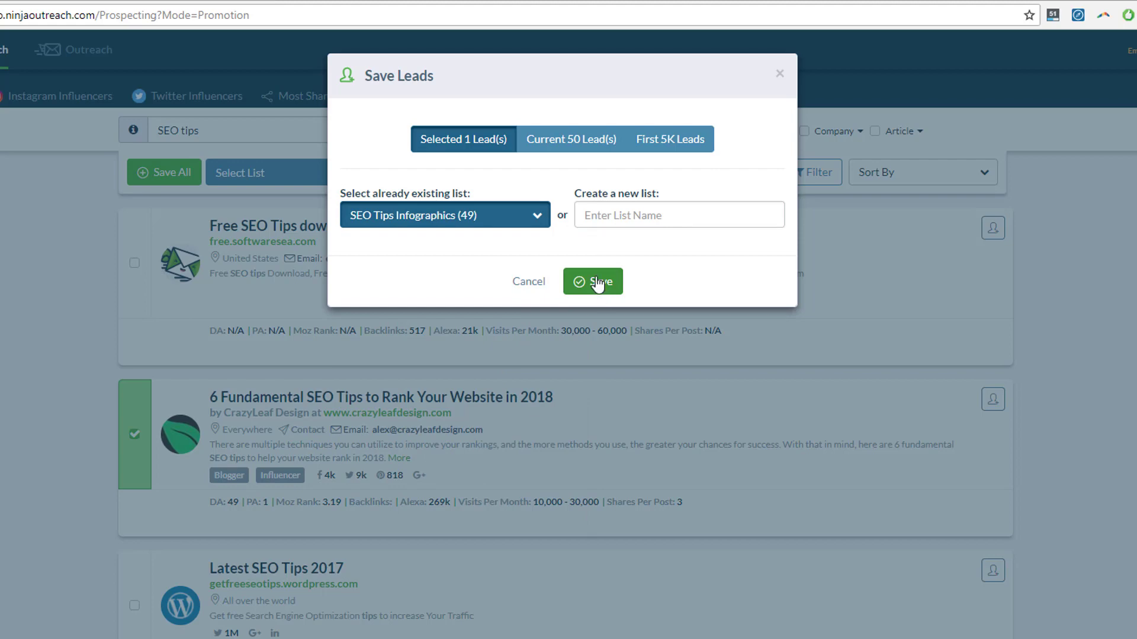
left_click(598, 285)
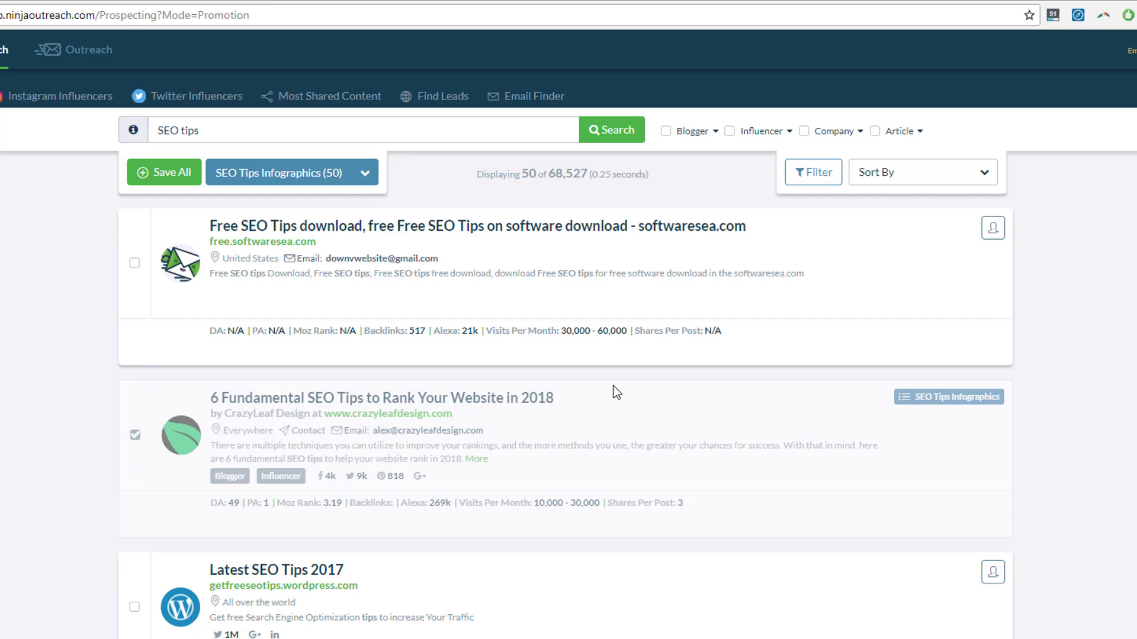
- Search for 'weight loss tips' and browse the 59,000 results, returning to the top
left_click(230, 133)
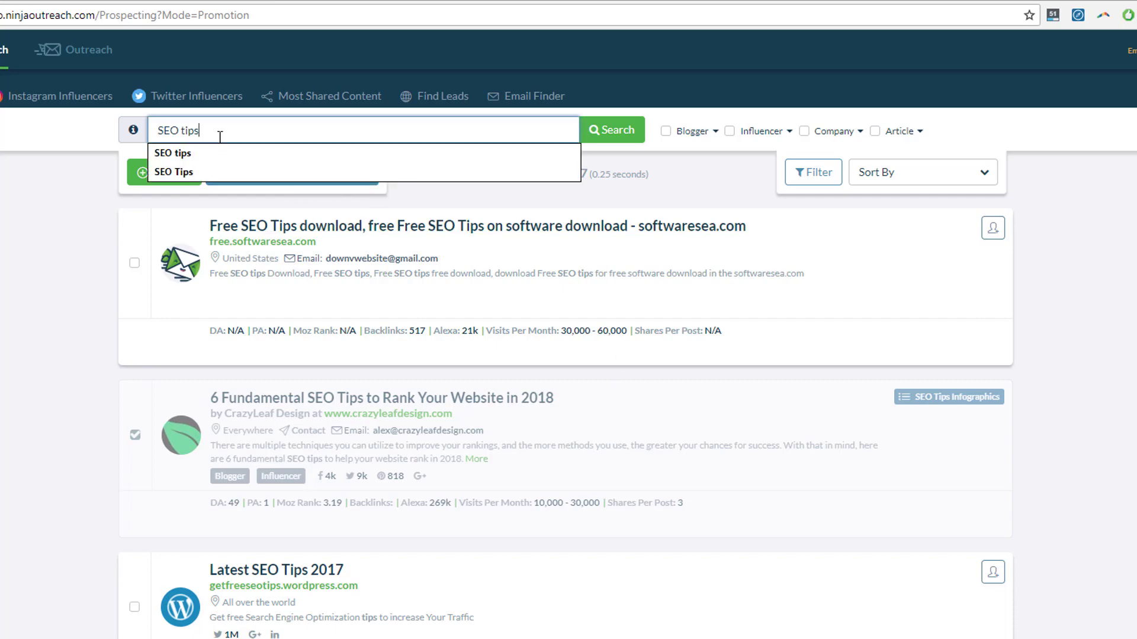
key("ctrl+a")
type("weight loss t")
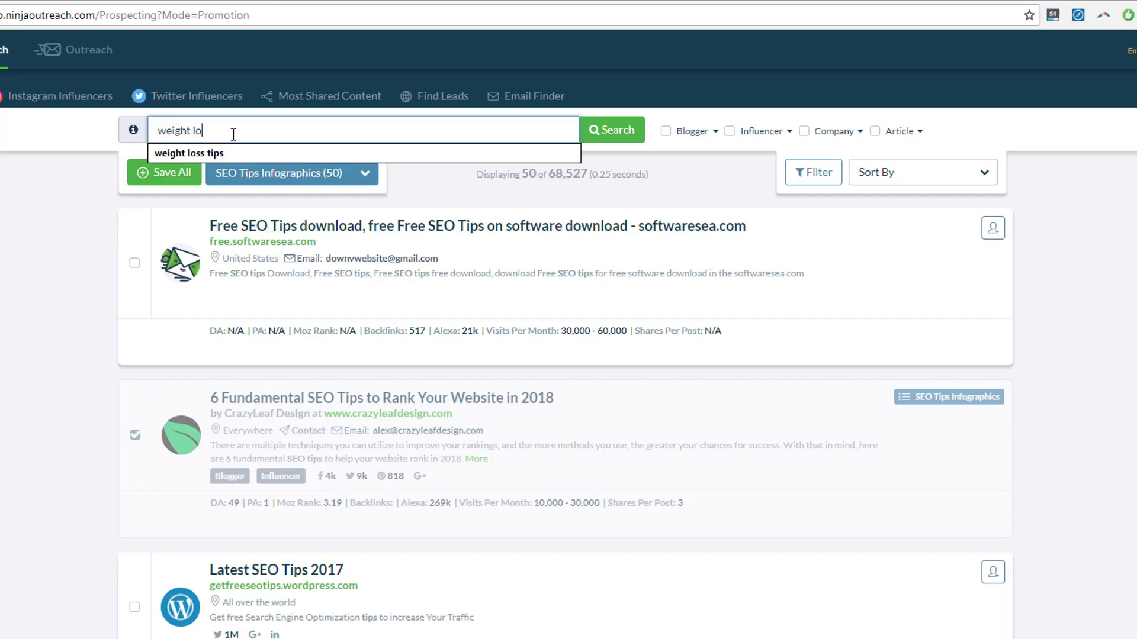
type("ips")
key("Return")
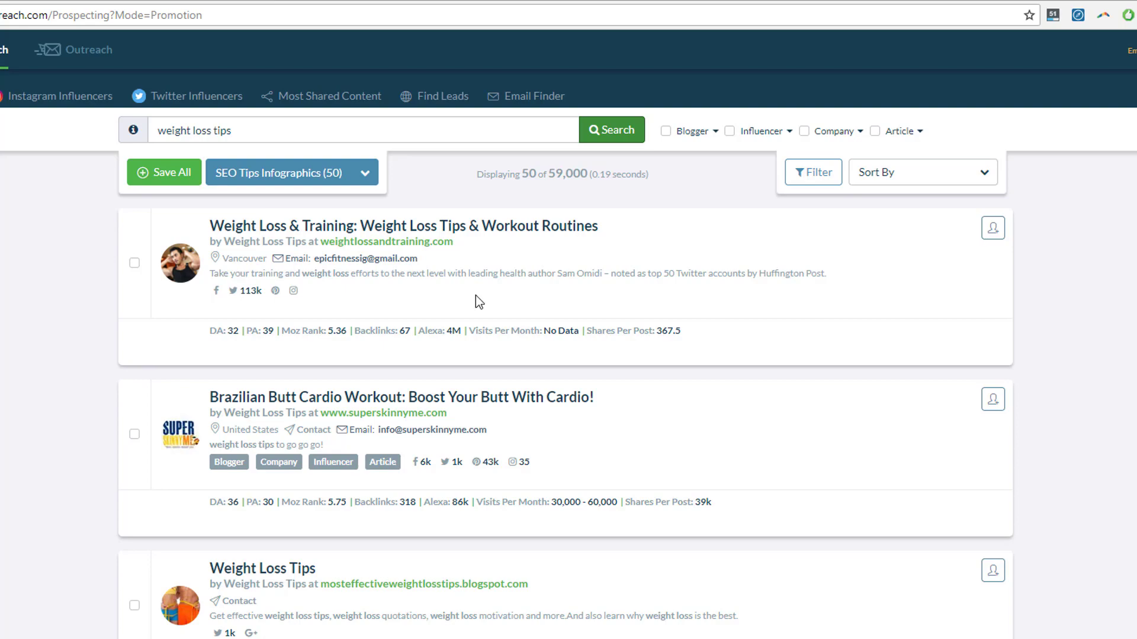
scroll(481, 351, "down", 18)
scroll(302, 433, "down", 15)
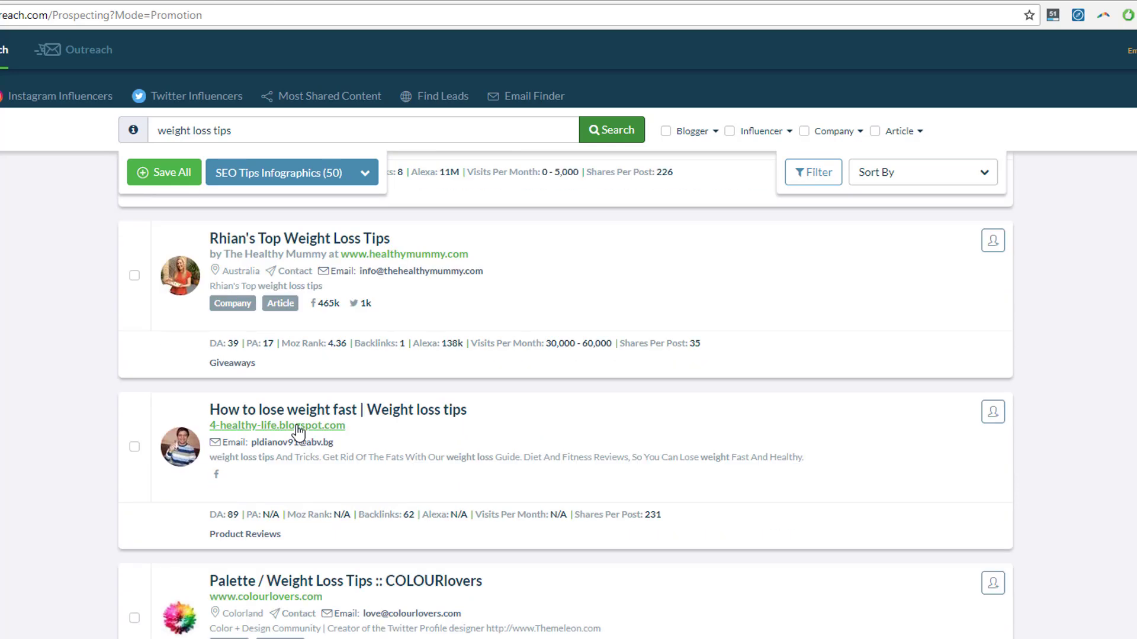
scroll(298, 433, "down", 8)
key("Home")
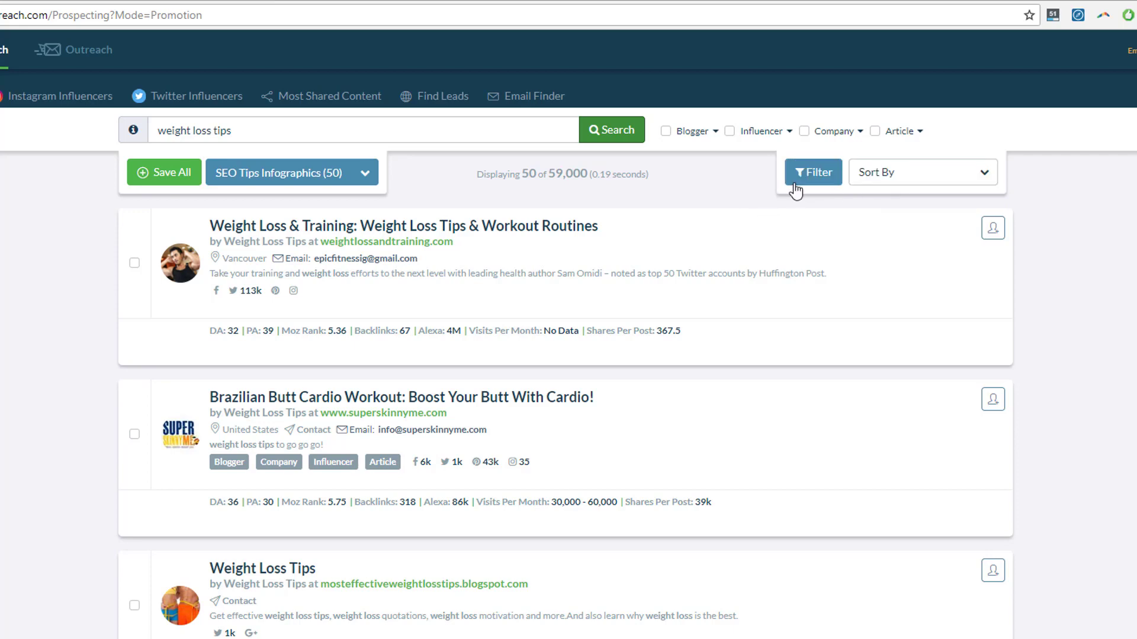
- Filter the weight loss tips results to Infographics featured pages, leaving 1,286 results
left_click(811, 173)
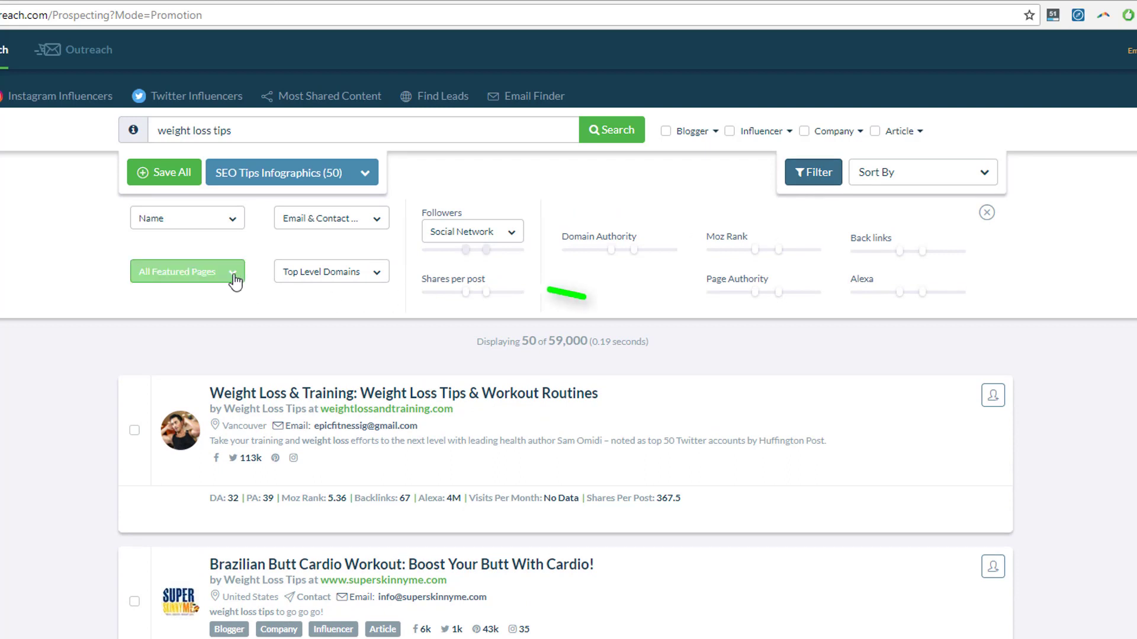
left_click(231, 275)
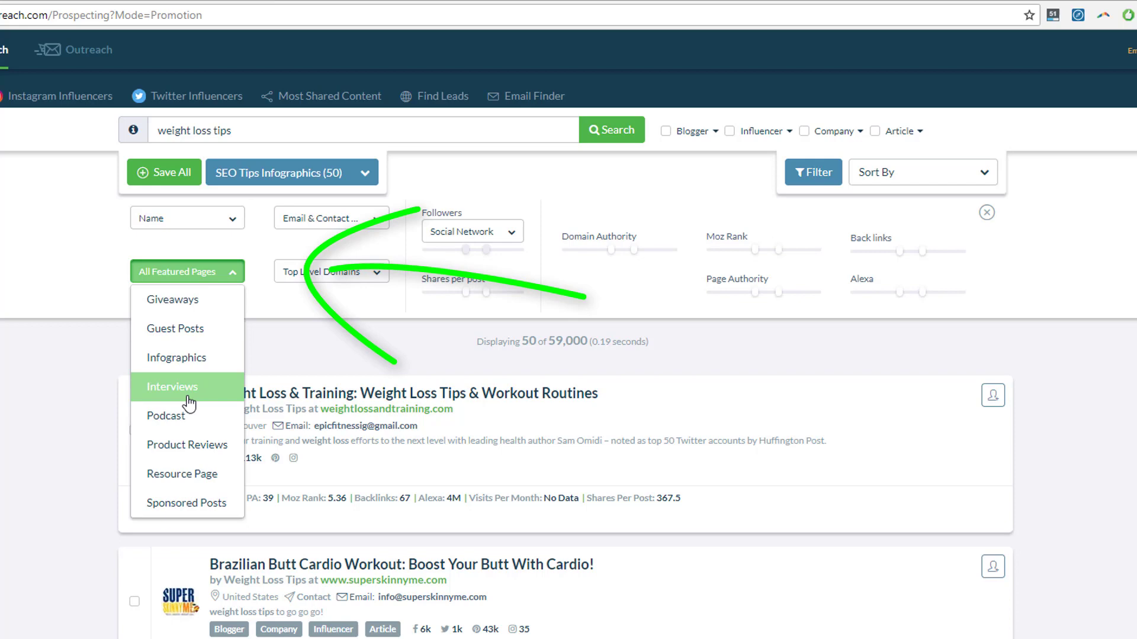
left_click(192, 359)
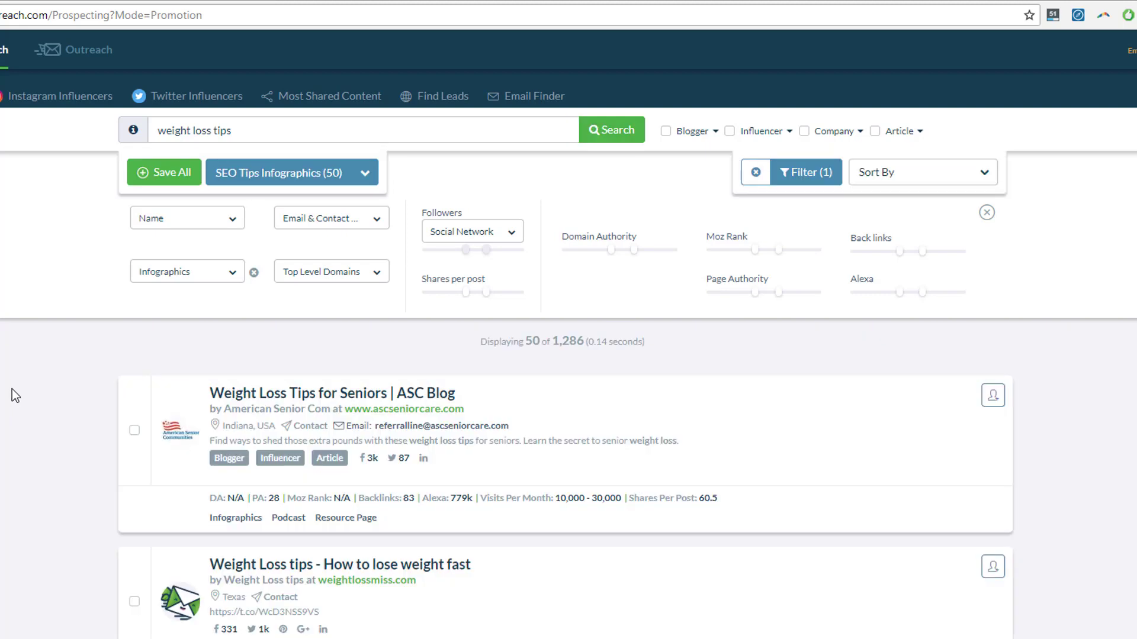
right_click(11, 391)
left_click(614, 169)
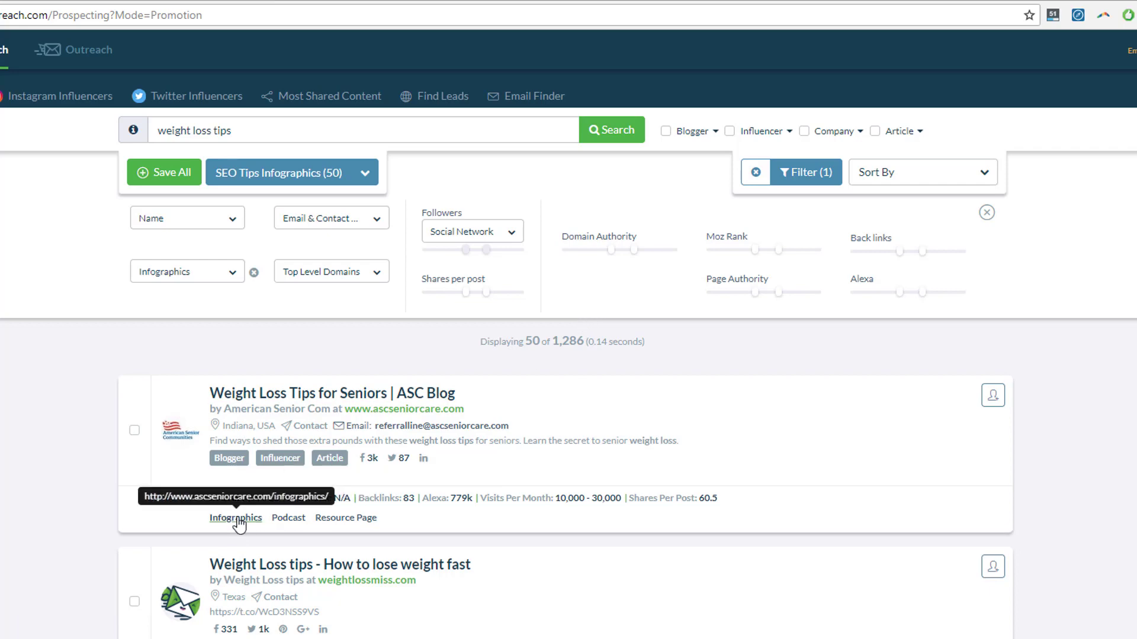
scroll(239, 524, "down", 7)
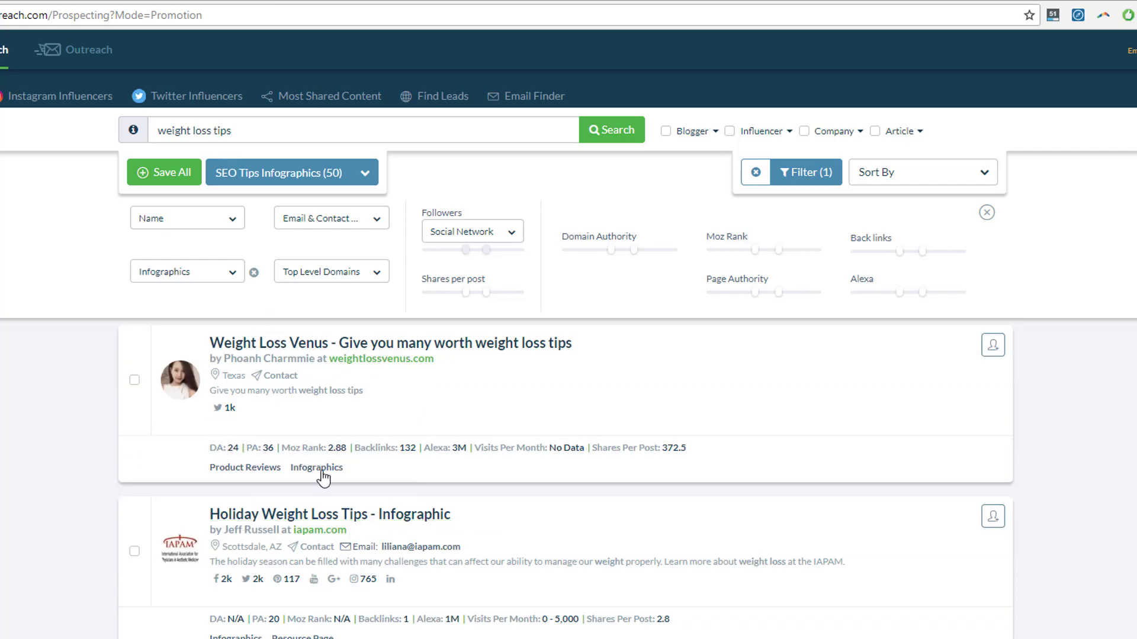
scroll(323, 477, "down", 5)
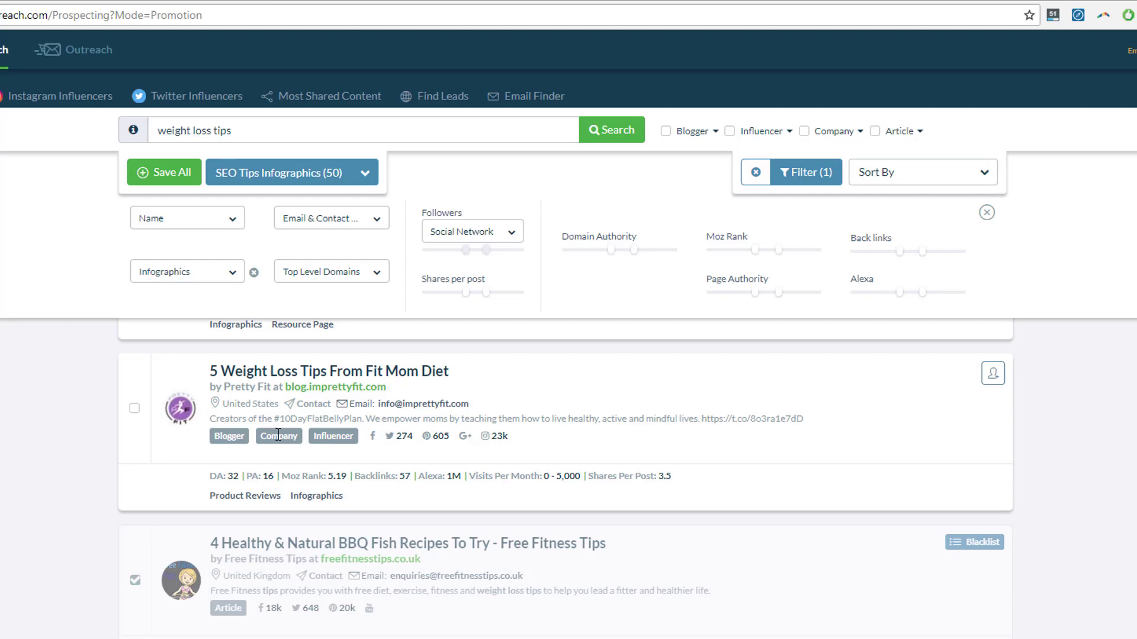
scroll(320, 507, "down", 2)
scroll(325, 492, "up", 10)
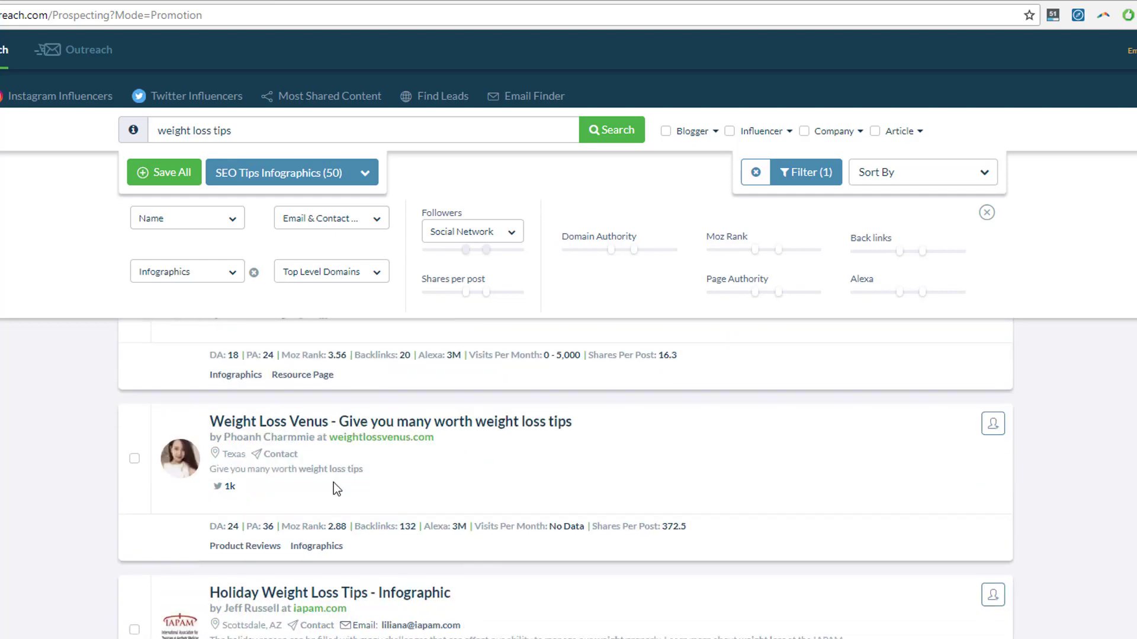
left_click(805, 172)
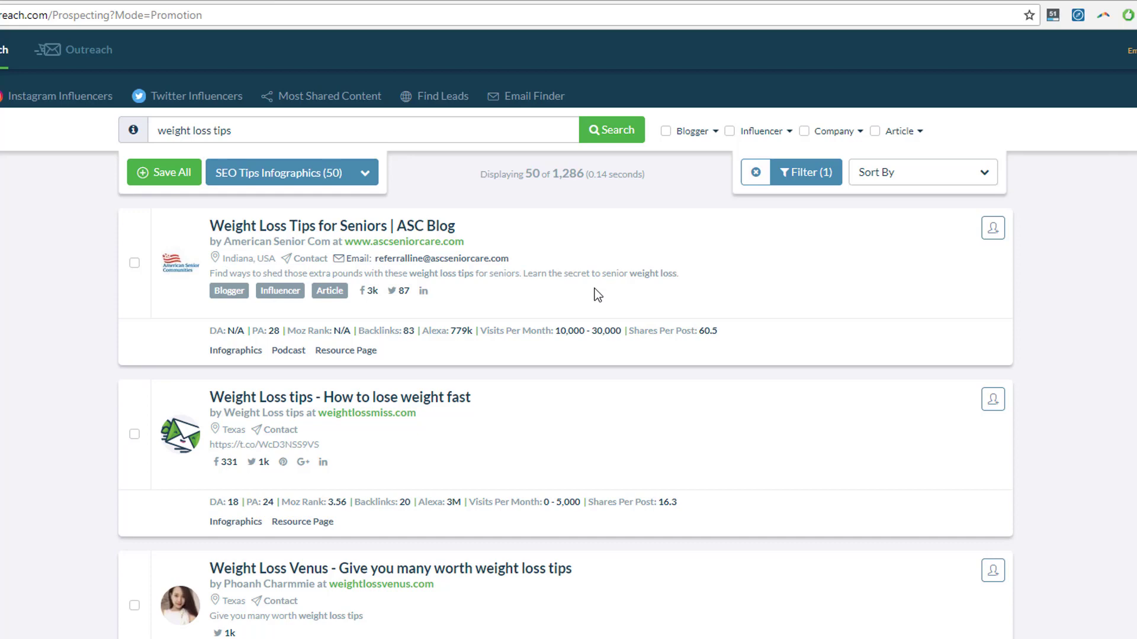
left_click(168, 178)
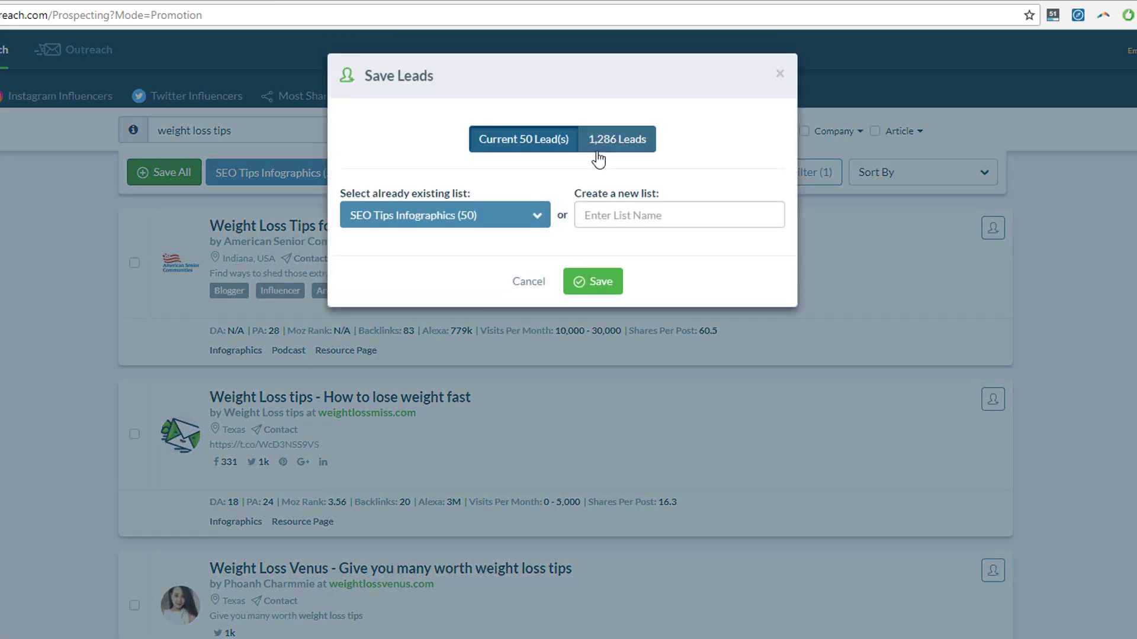
left_click(515, 281)
left_click(160, 177)
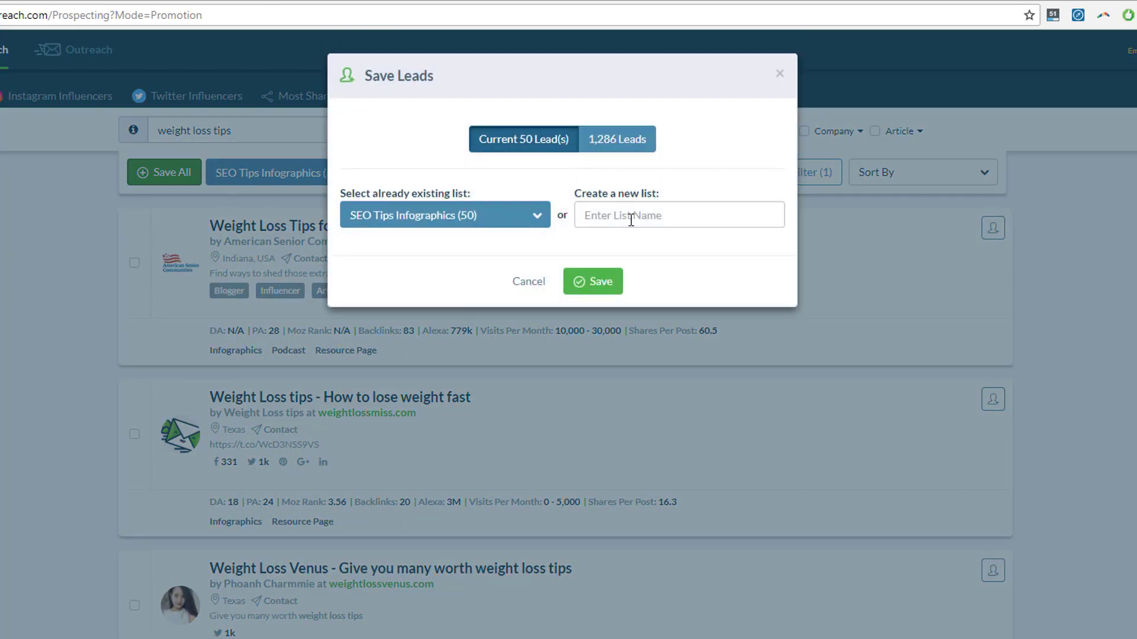
left_click(631, 219)
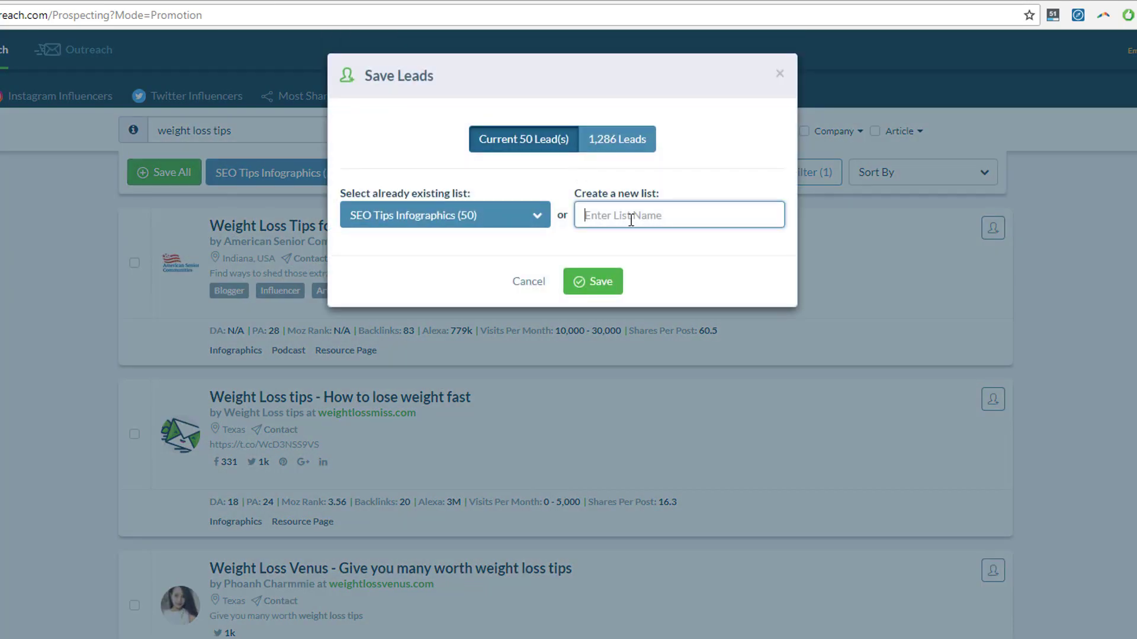
- Dismiss the Save Leads dialog and go to the Outreach email Templates list
left_click(486, 215)
left_click(61, 191)
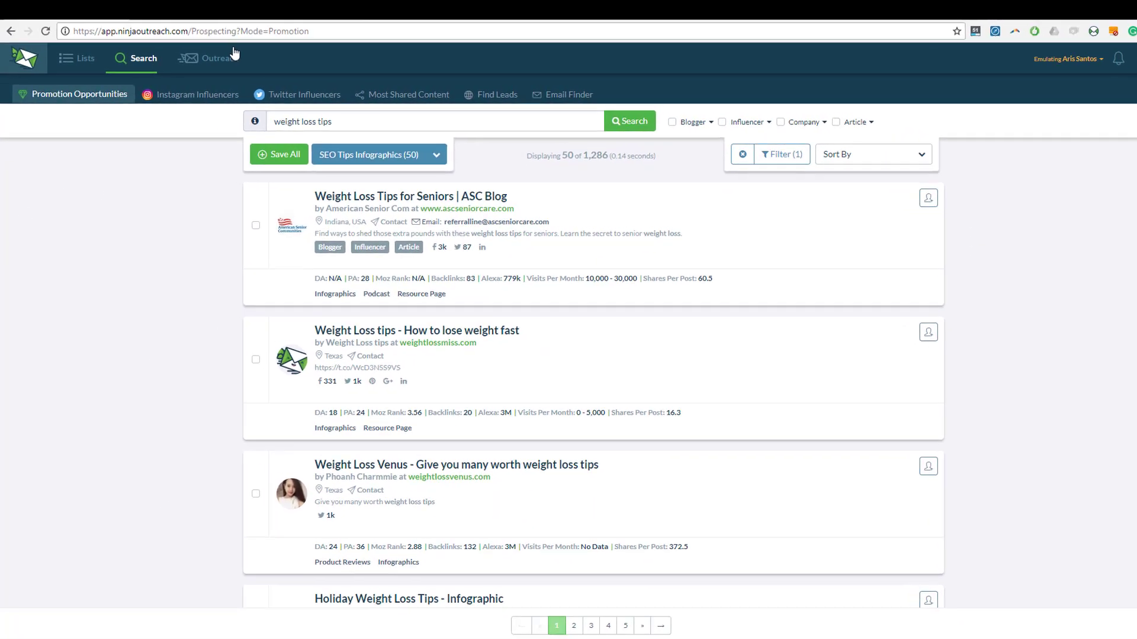
left_click(89, 49)
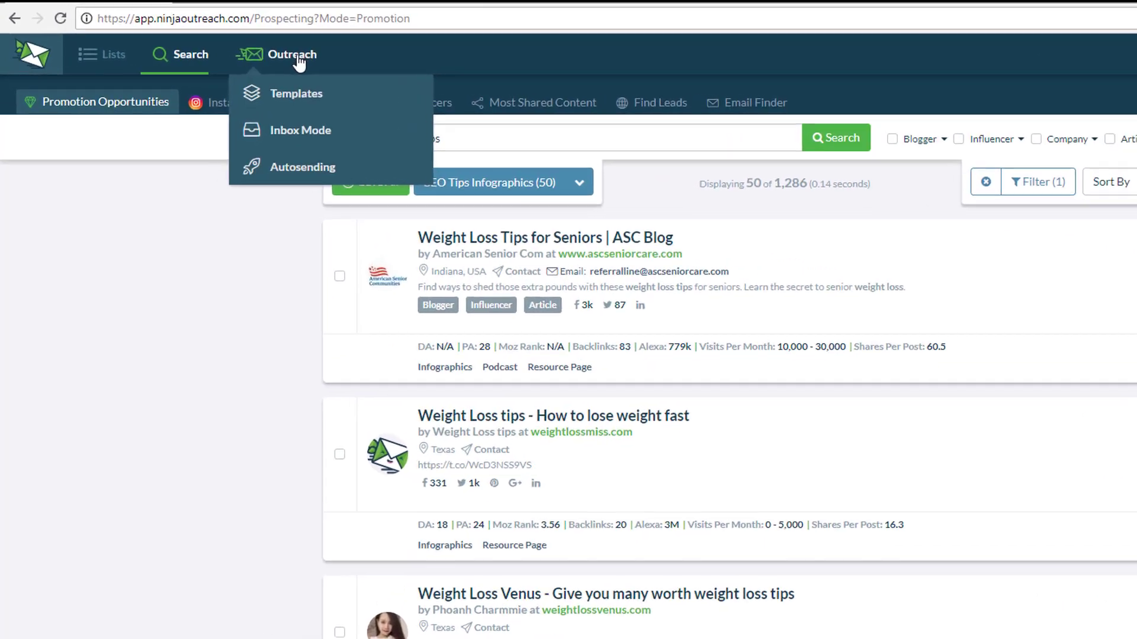
left_click(408, 94)
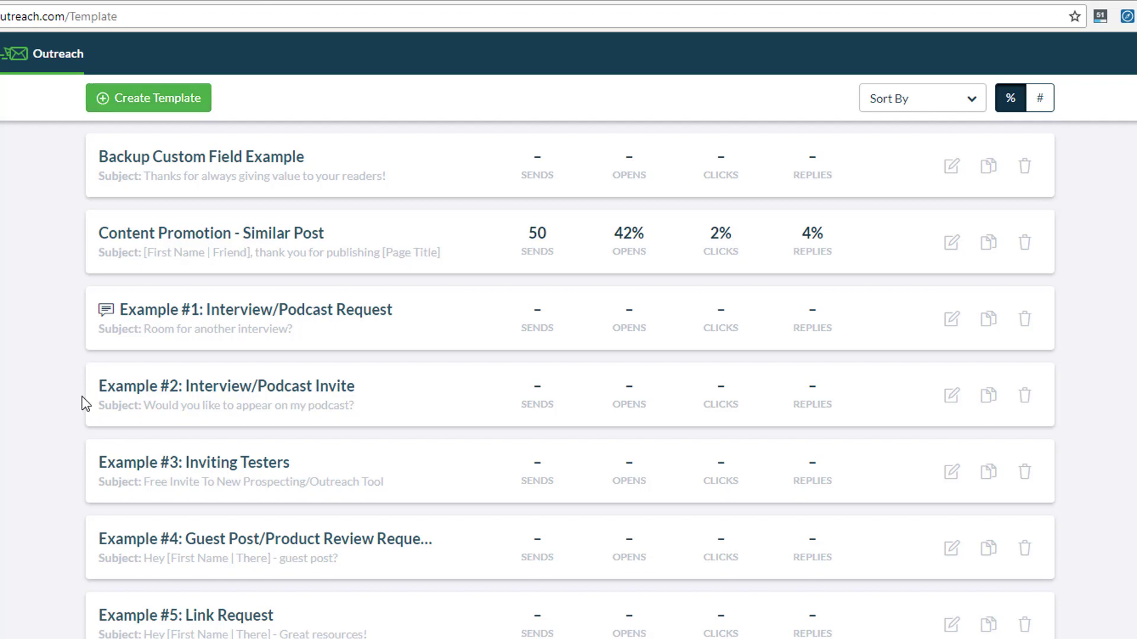
scroll(262, 515, "down", 5)
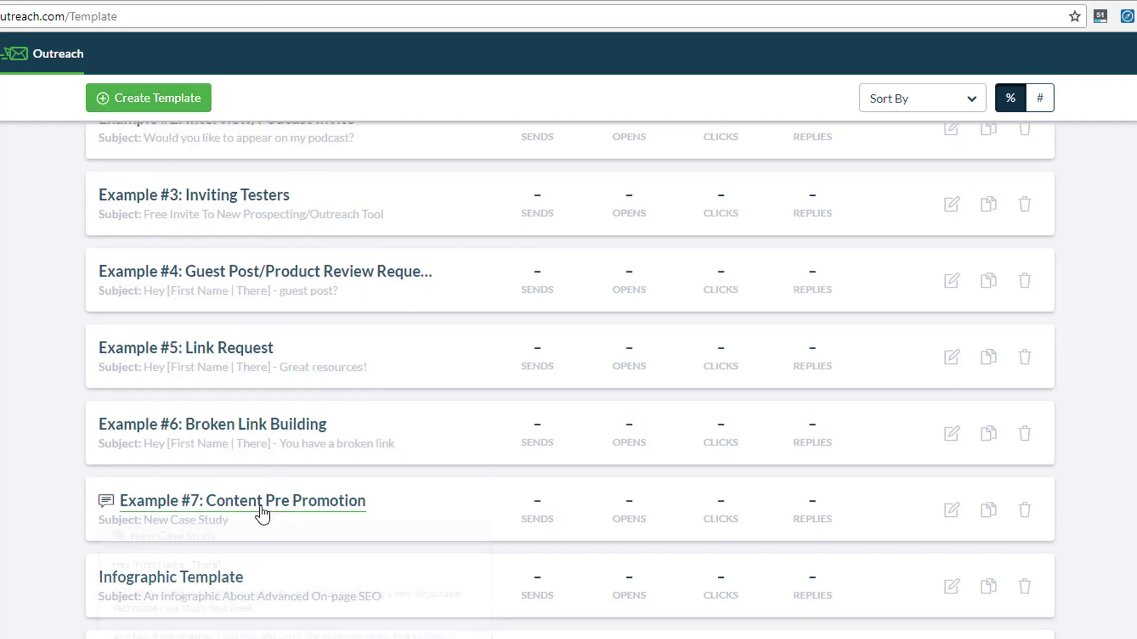
- Open the Infographic Template for editing, then close it back to the templates list
left_click(208, 582)
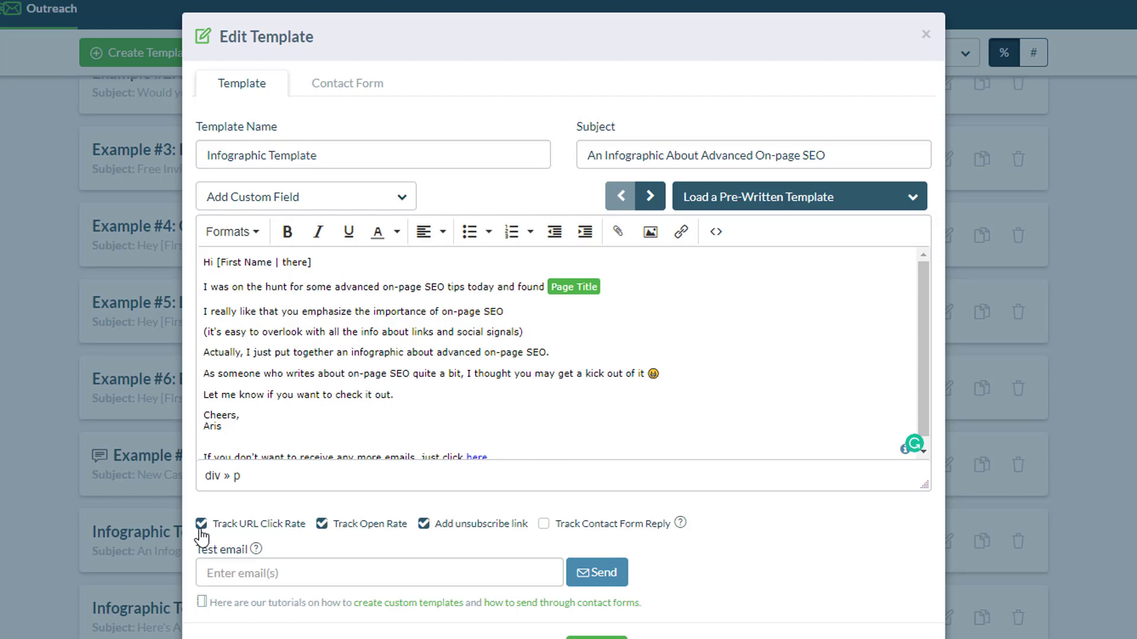
left_click(249, 436)
left_click(5, 431)
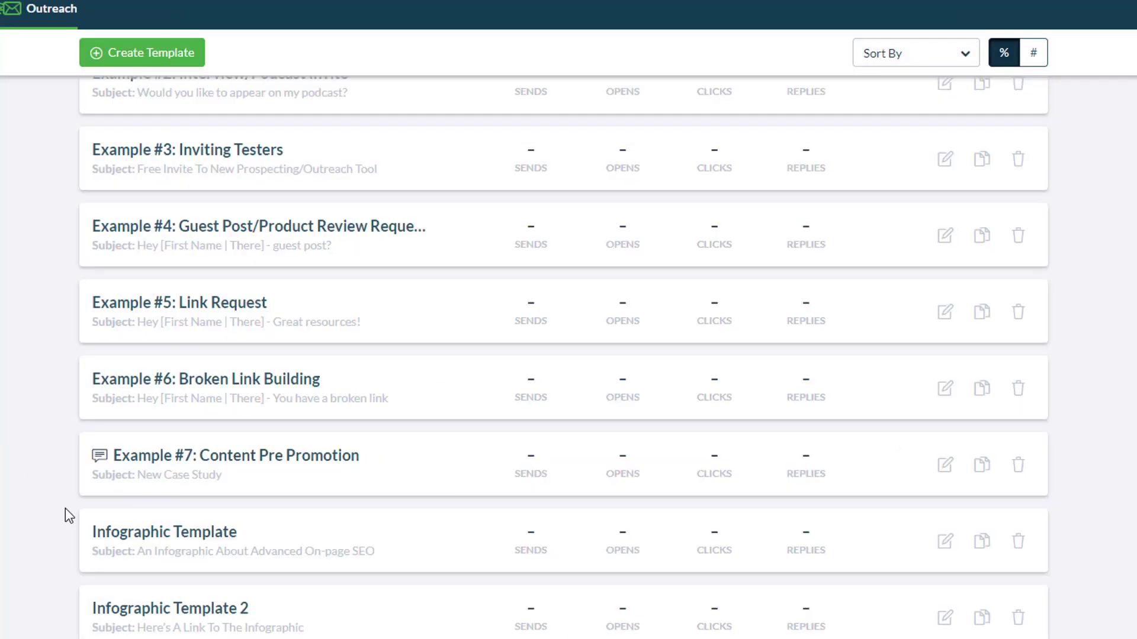
left_click(170, 610)
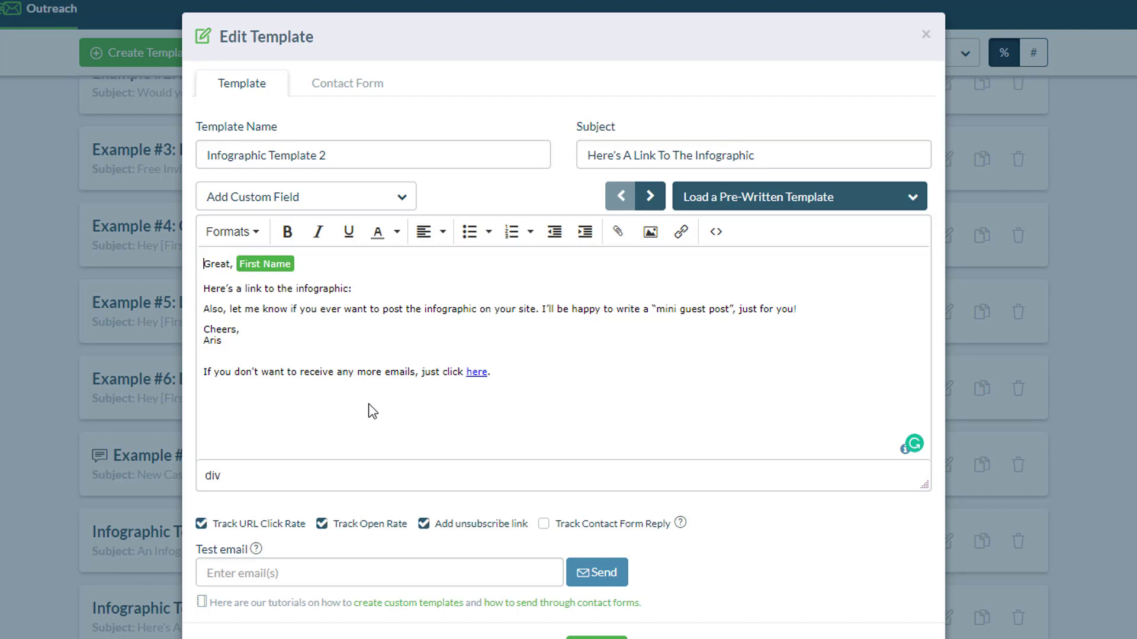
key("Escape")
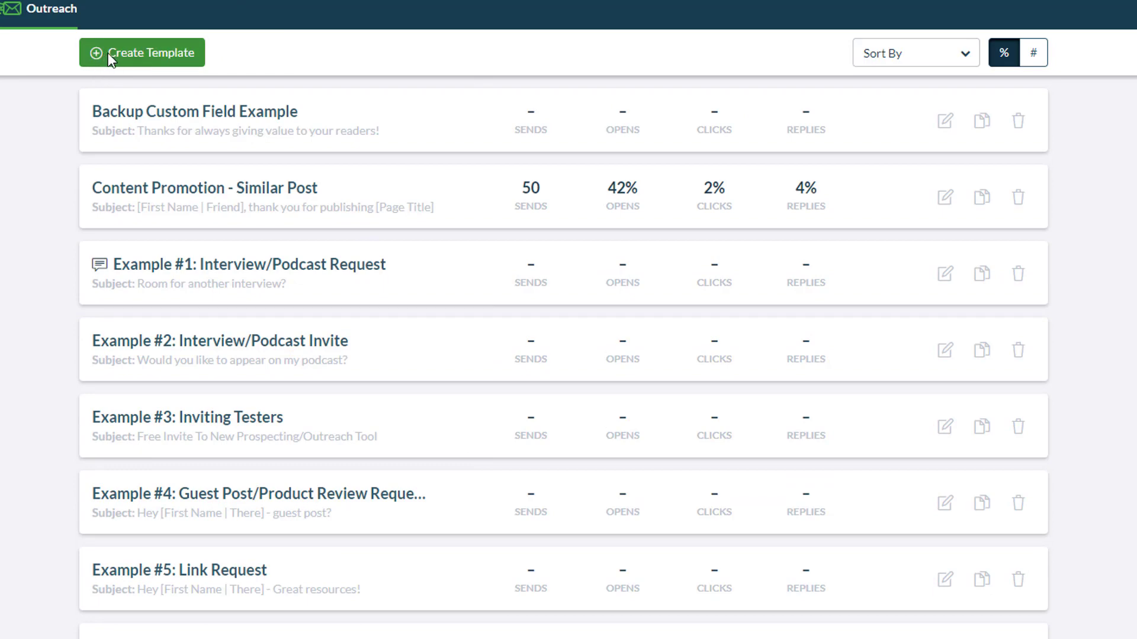
- Start a blank template and browse its personalization fields
left_click(108, 53)
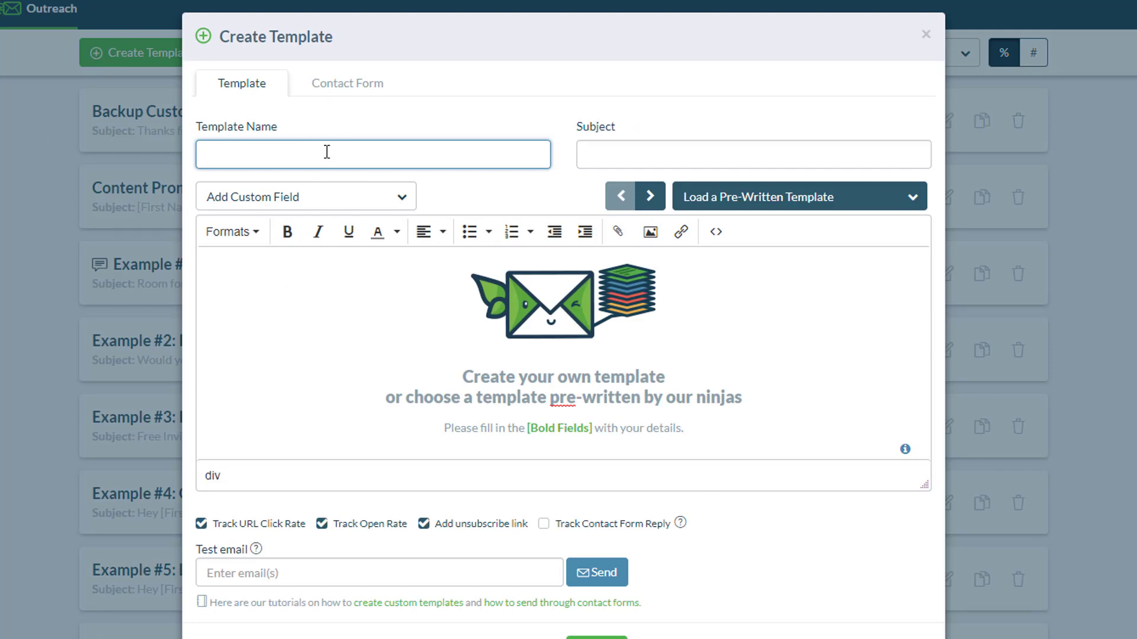
left_click(657, 150)
left_click(318, 282)
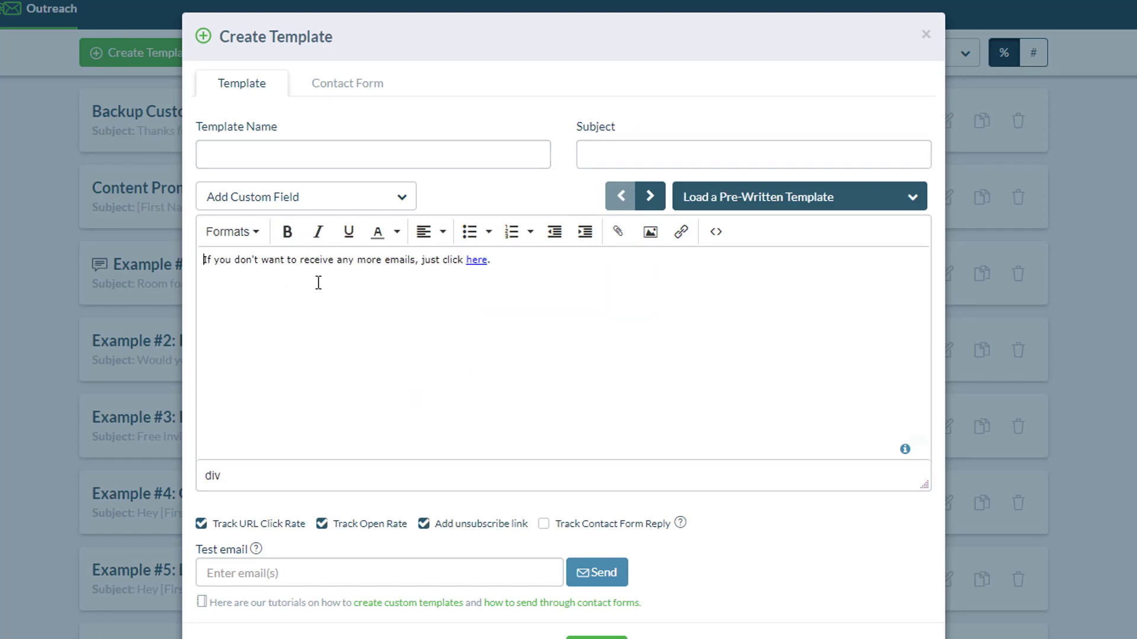
left_click(362, 207)
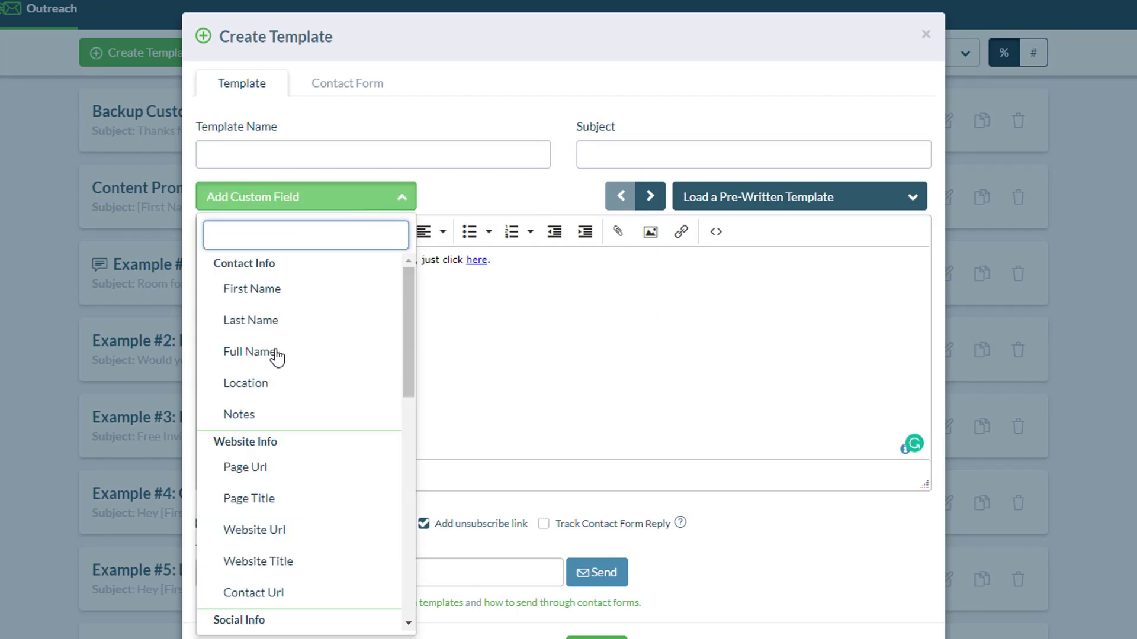
scroll(299, 332, "down", 10)
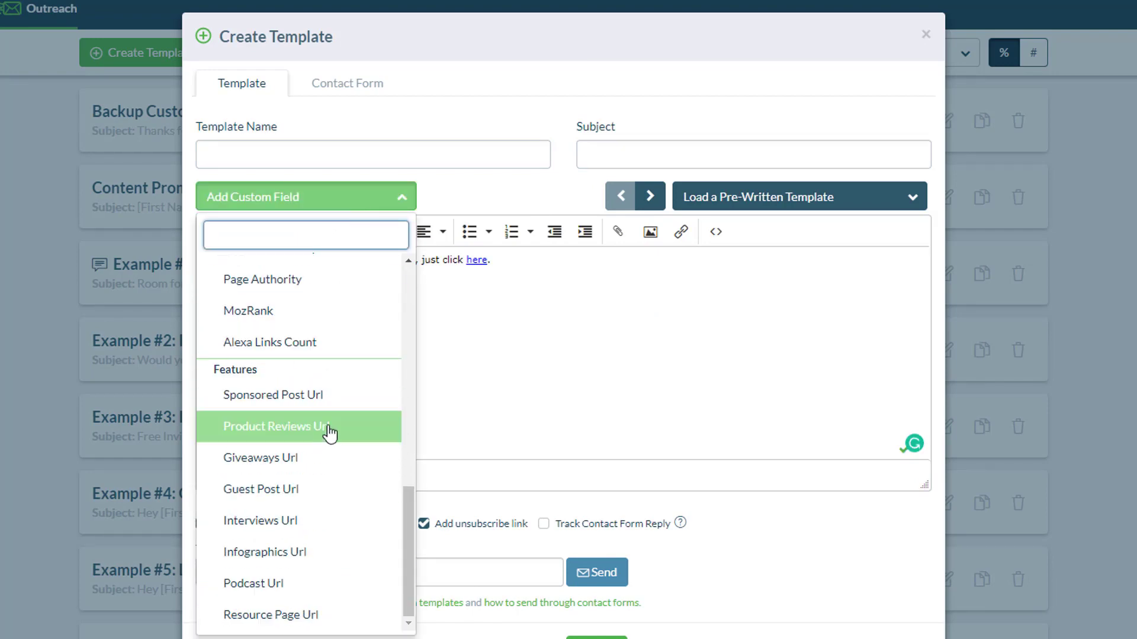
scroll(330, 433, "up", 10)
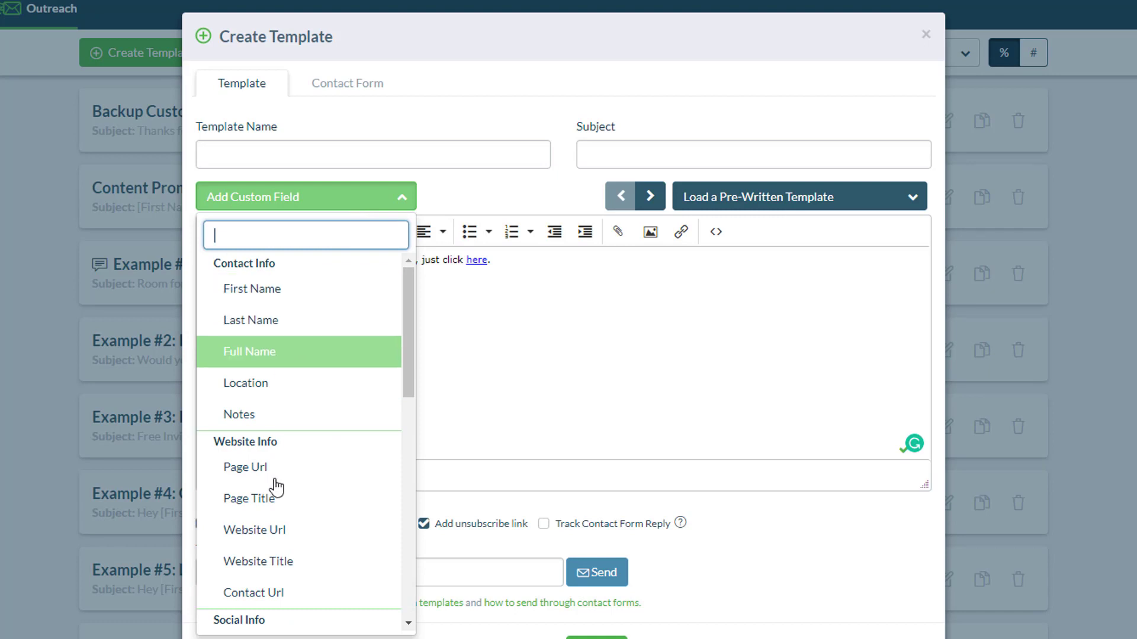
scroll(284, 503, "down", 4)
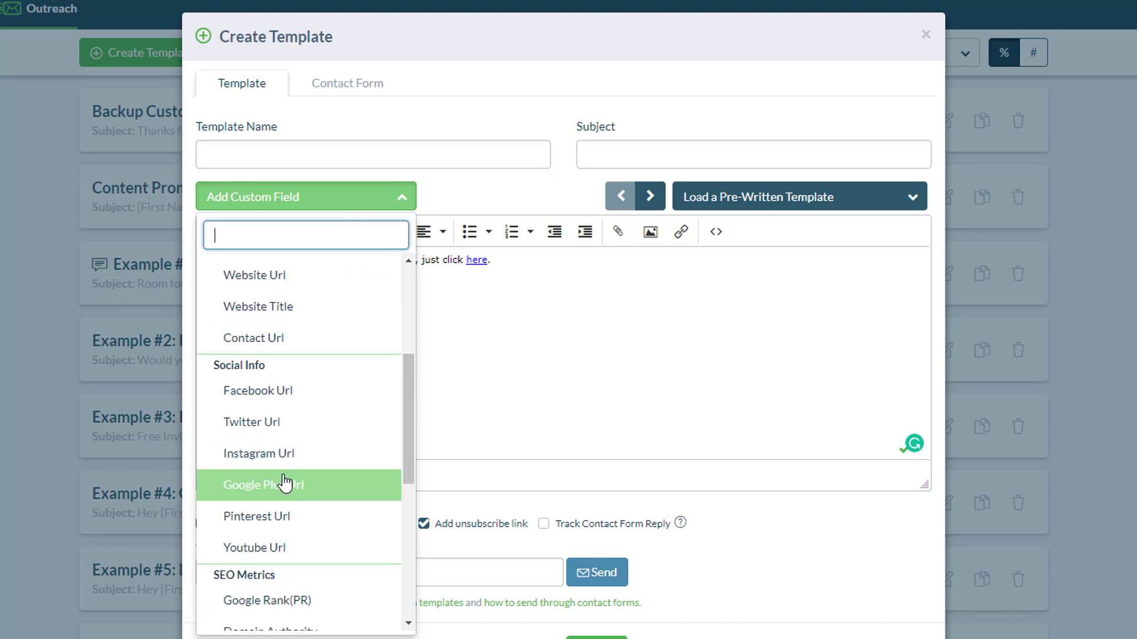
scroll(286, 482, "up", 4)
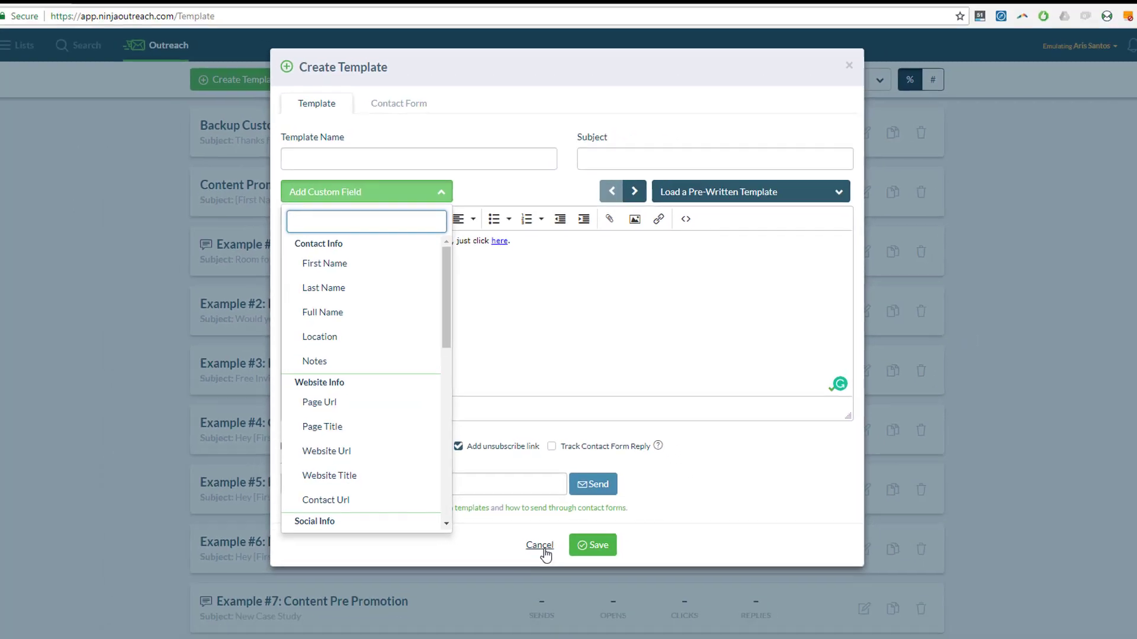
- Cancel the unfinished template and go to the Autosending page
left_click(541, 549)
mouse_move(202, 58)
left_click(222, 140)
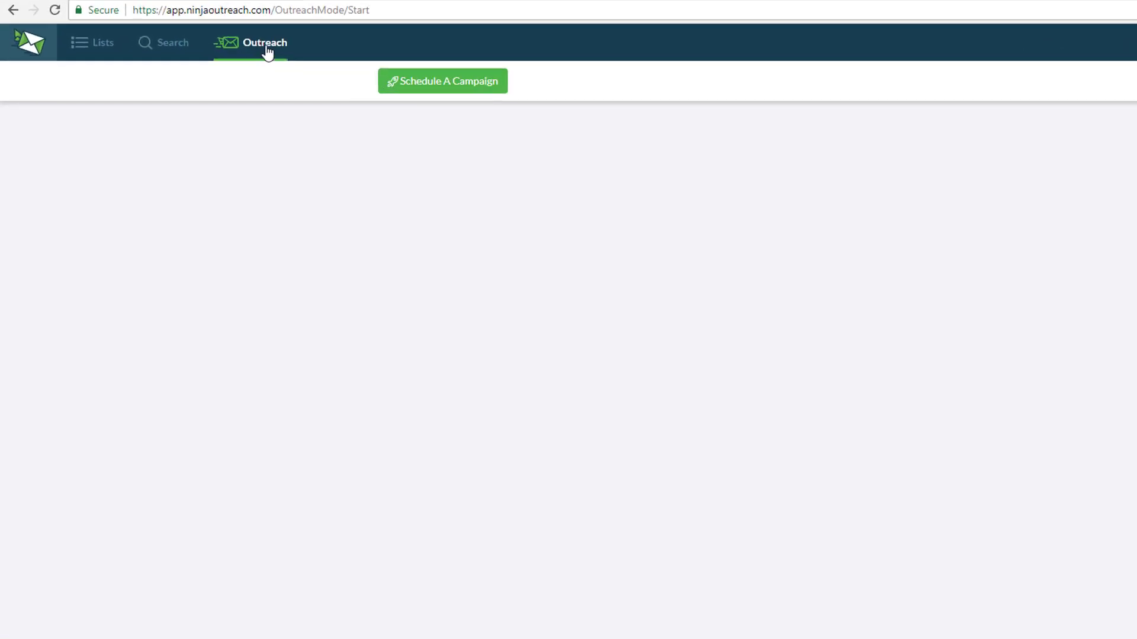
- Schedule a campaign for SEO Tips Infographics from the connected email using Infographic Template
left_click(341, 32)
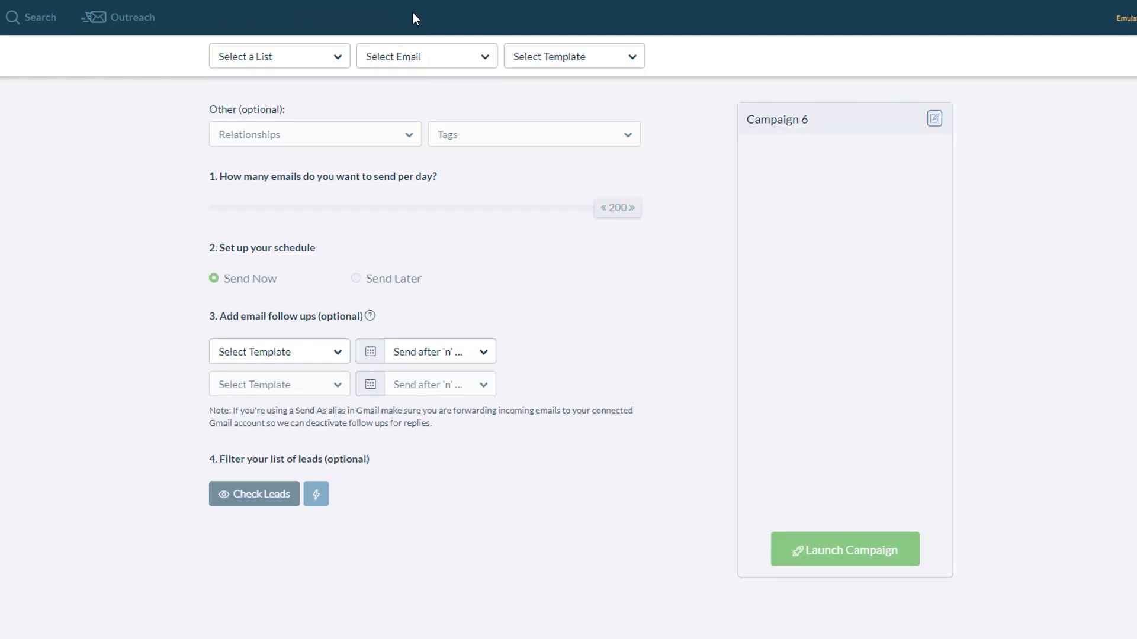
left_click(315, 63)
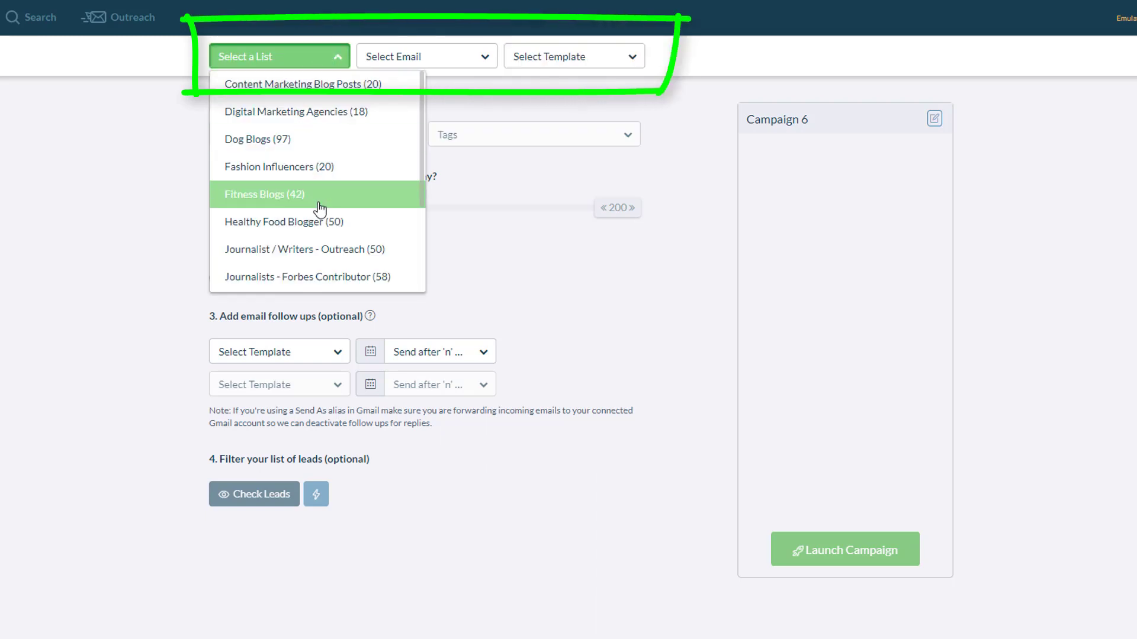
scroll(316, 212, "down", 3)
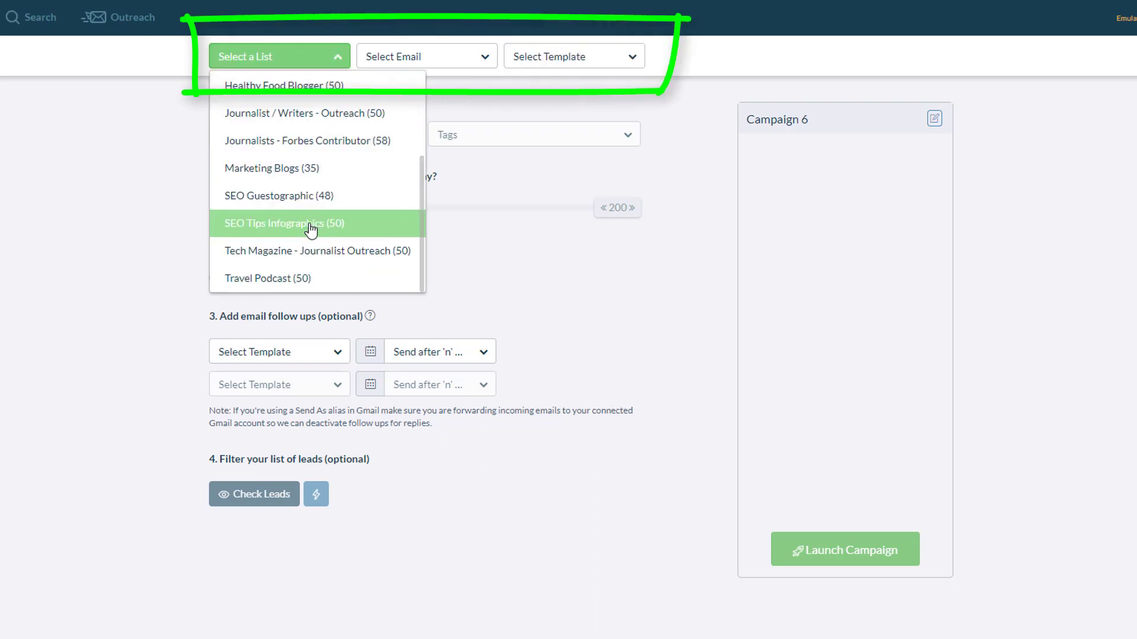
left_click(311, 224)
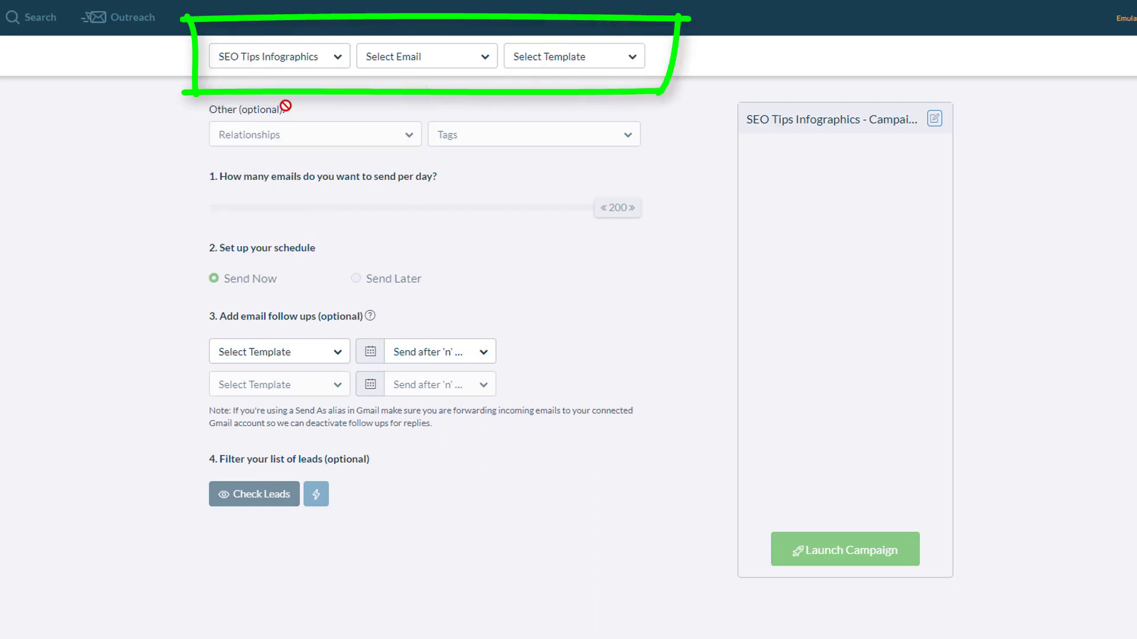
left_click(438, 57)
left_click(452, 86)
left_click(603, 64)
scroll(647, 246, "down", 3)
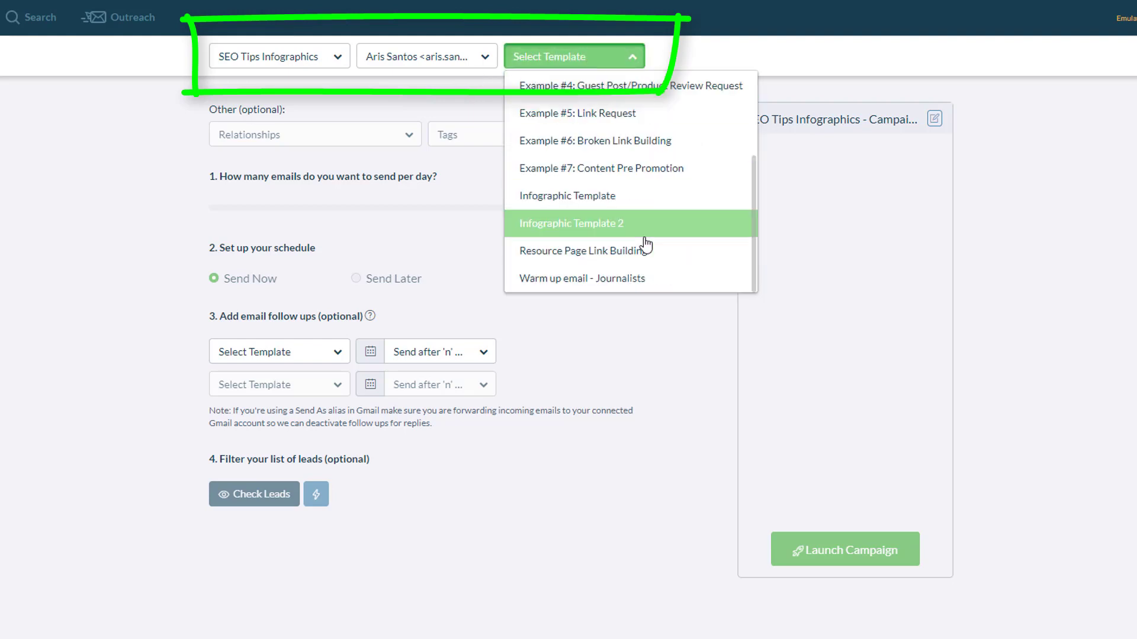
scroll(644, 236, "up", 3)
scroll(644, 236, "down", 3)
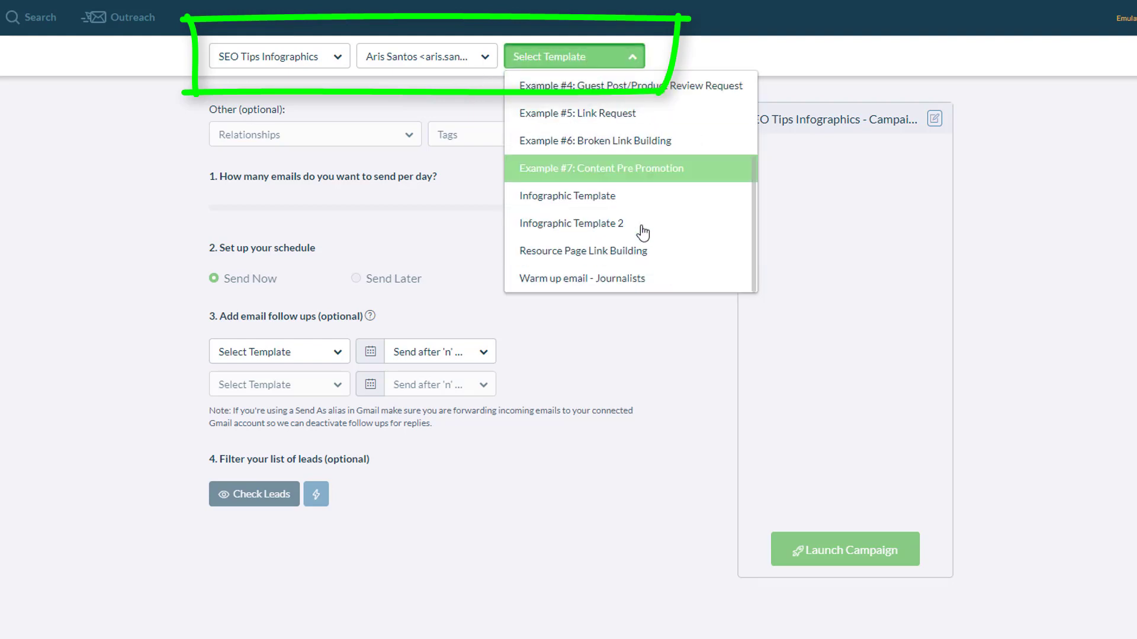
left_click(619, 201)
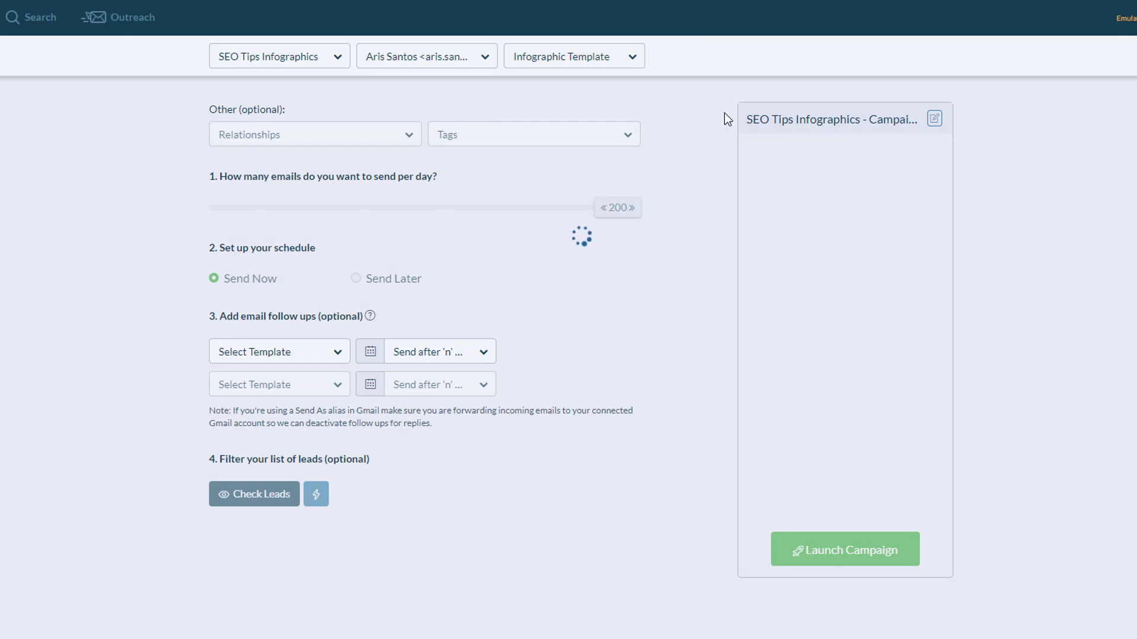
- Cap sending at 15 emails per day and schedule it for later, from 06/28/2018 12:00am
left_click_drag(440, 202, 373, 231)
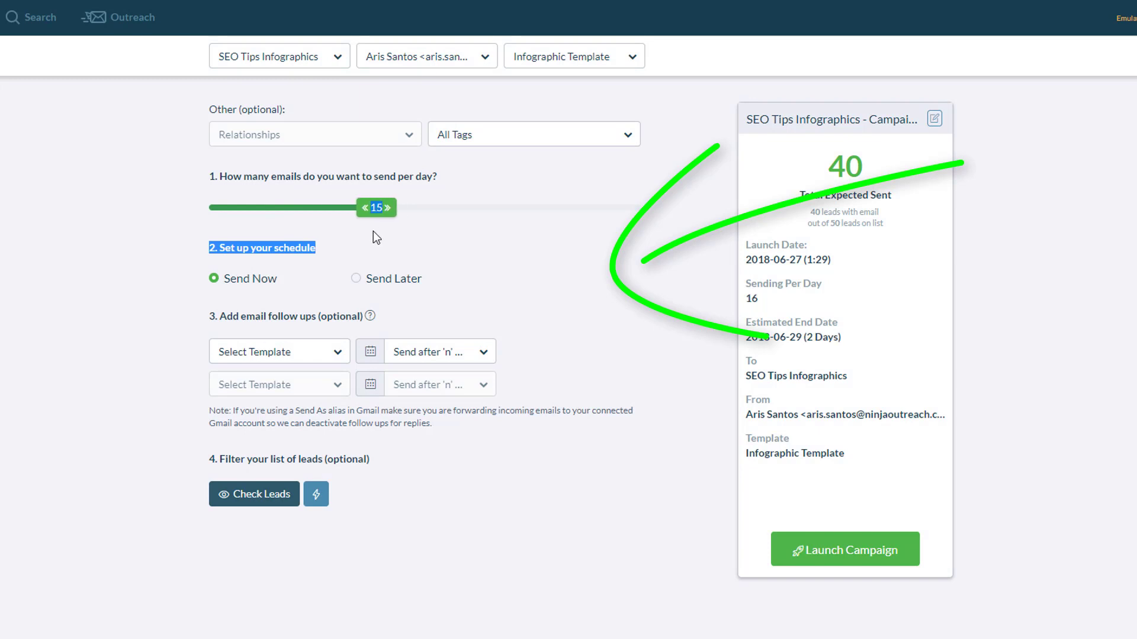
left_click(57, 251)
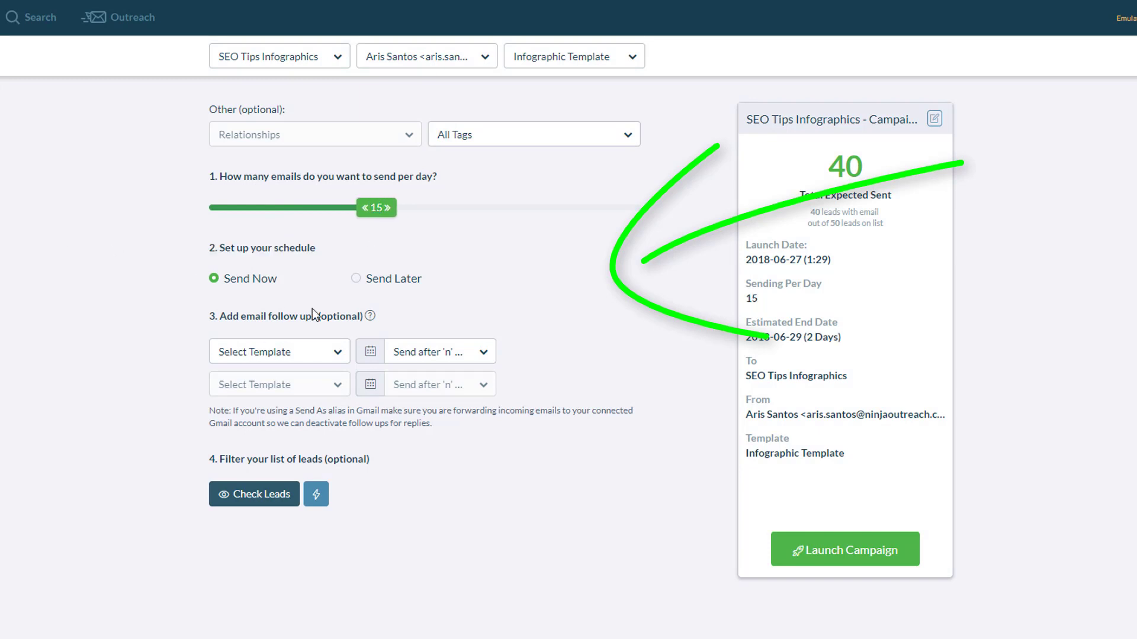
left_click(358, 280)
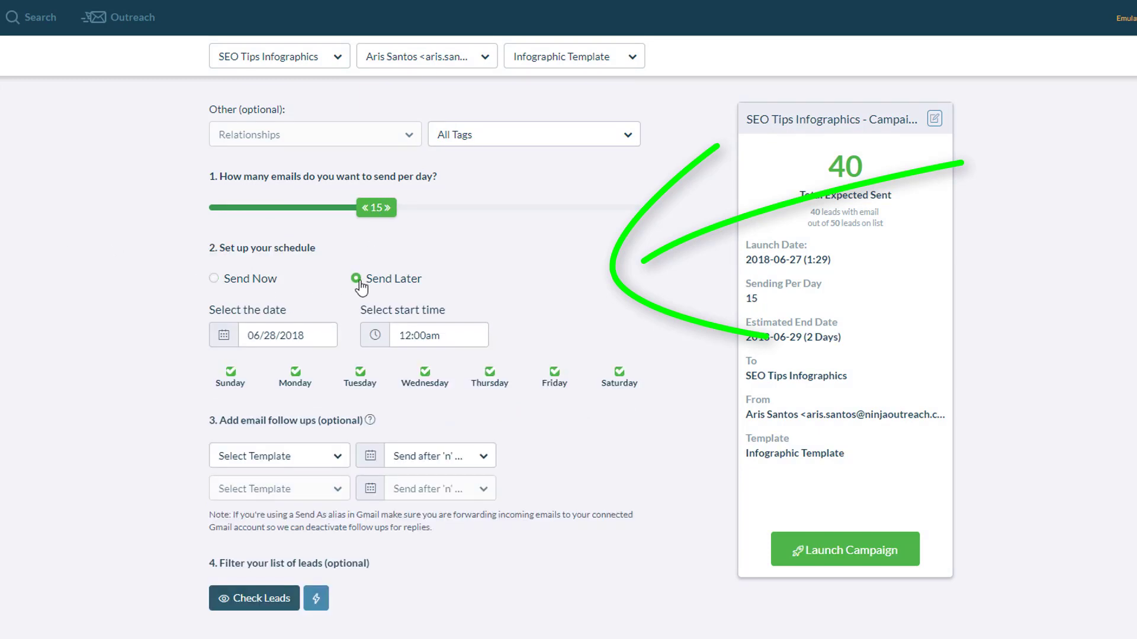
- Limit sending days to Tuesdays, Wednesdays and Thursdays only
left_click(231, 372)
left_click(620, 372)
left_click(554, 372)
left_click(296, 372)
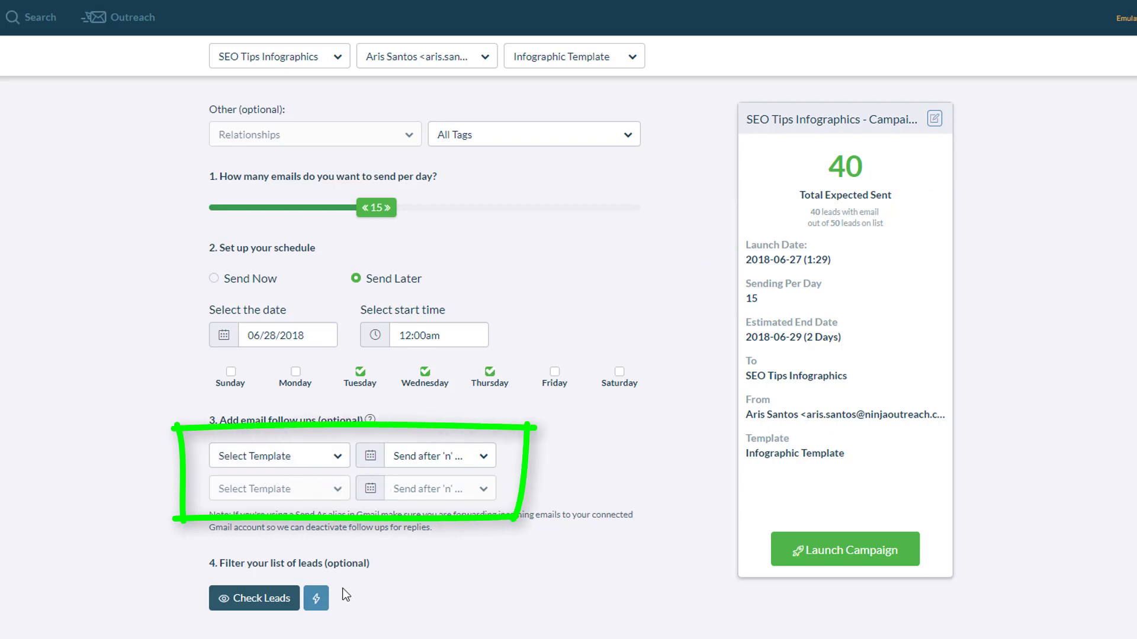
left_click(275, 604)
scroll(414, 332, "down", 5)
left_click(387, 320)
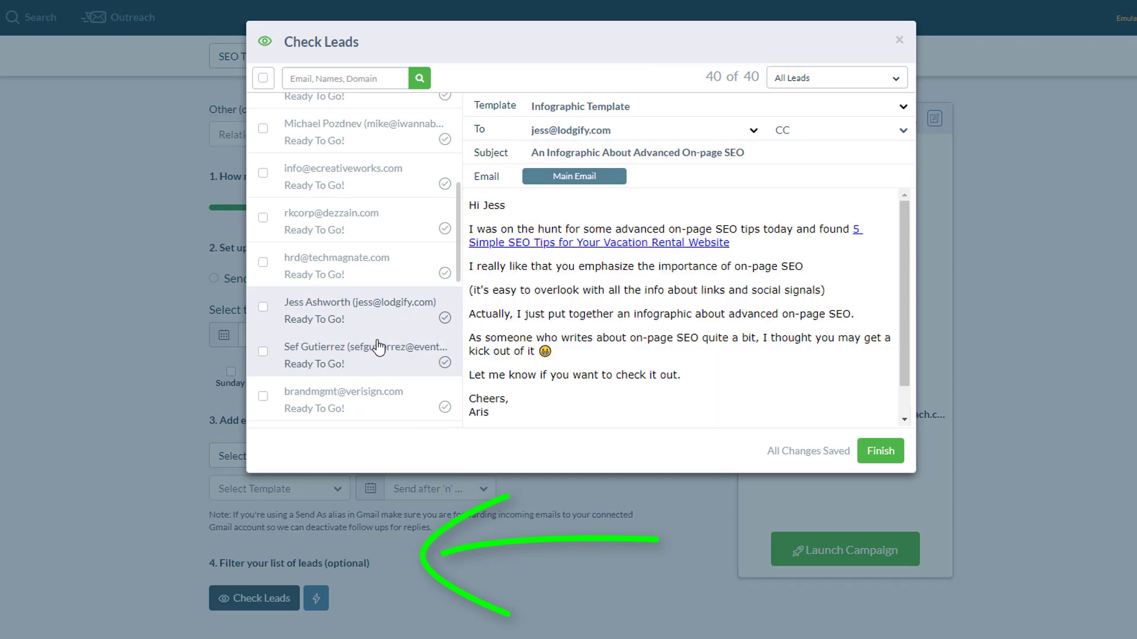
scroll(355, 290, "up", 5)
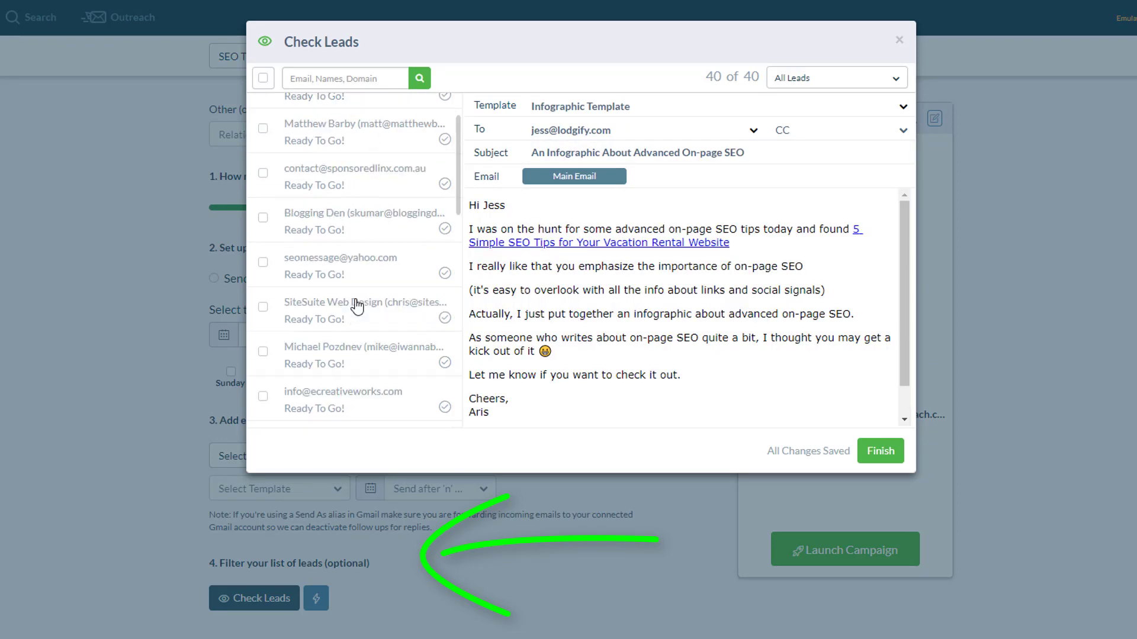
scroll(374, 190, "down", 10)
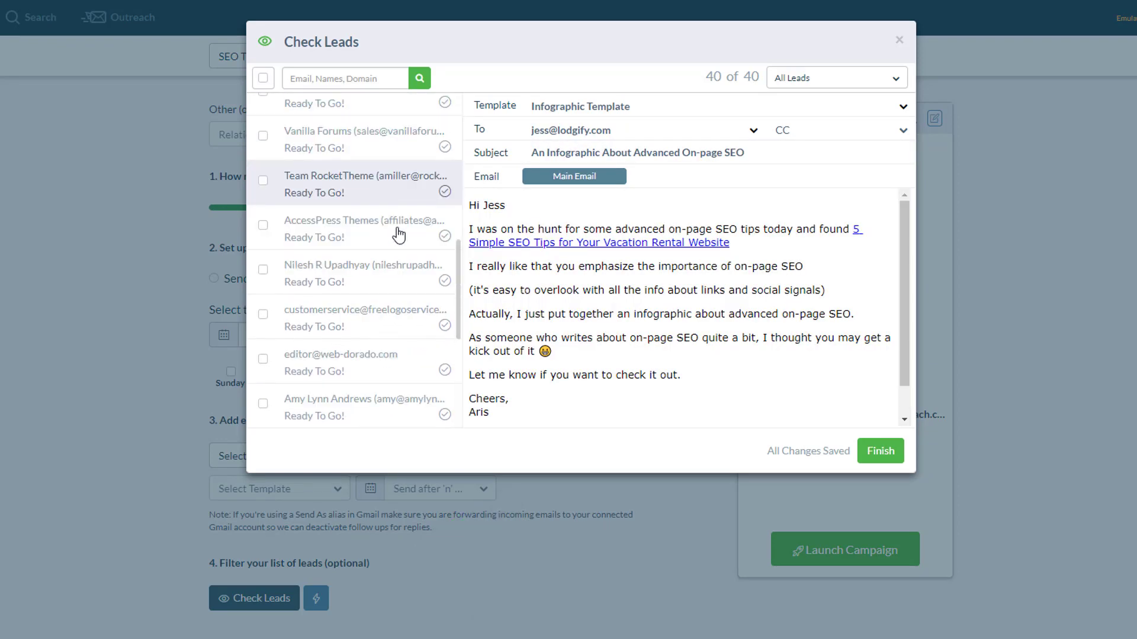
scroll(395, 250, "up", 8)
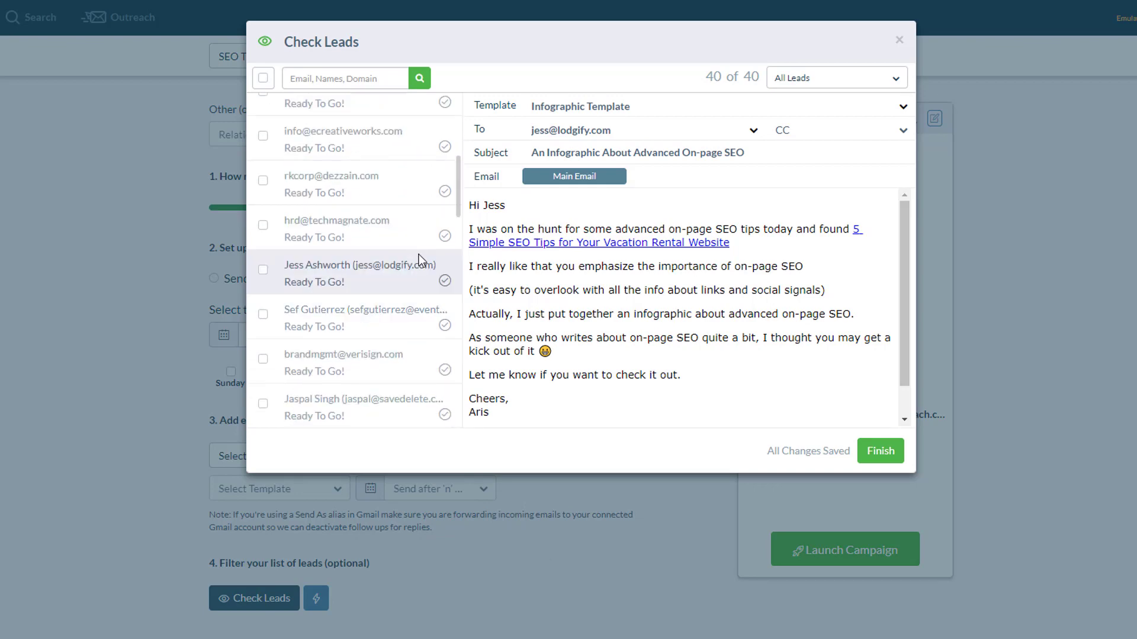
scroll(444, 296, "down", 5)
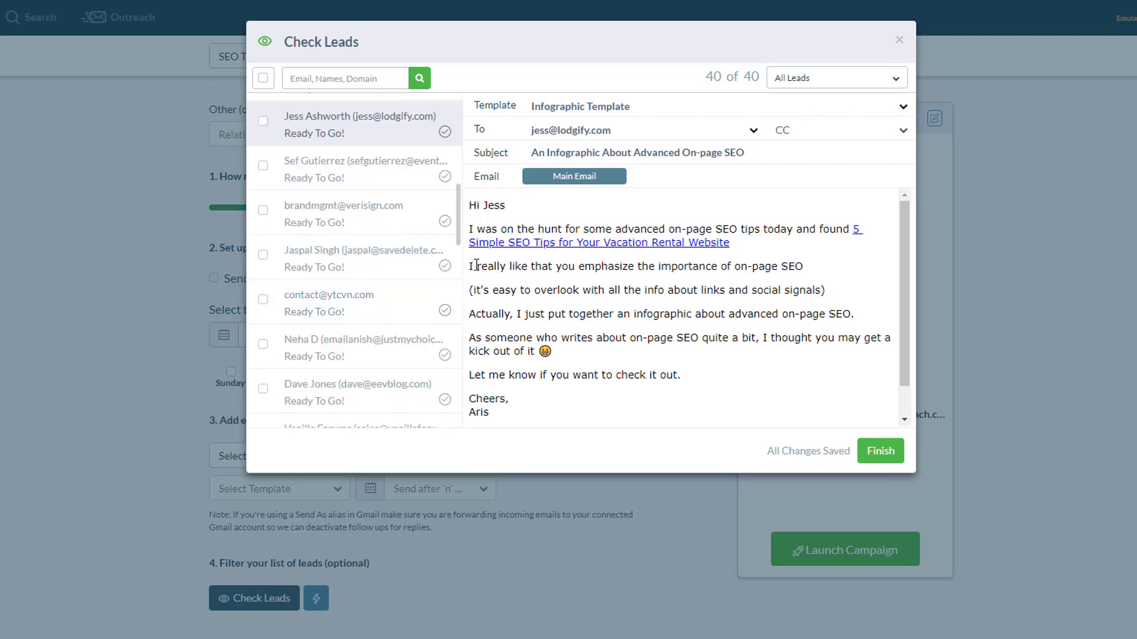
scroll(393, 329, "down", 3)
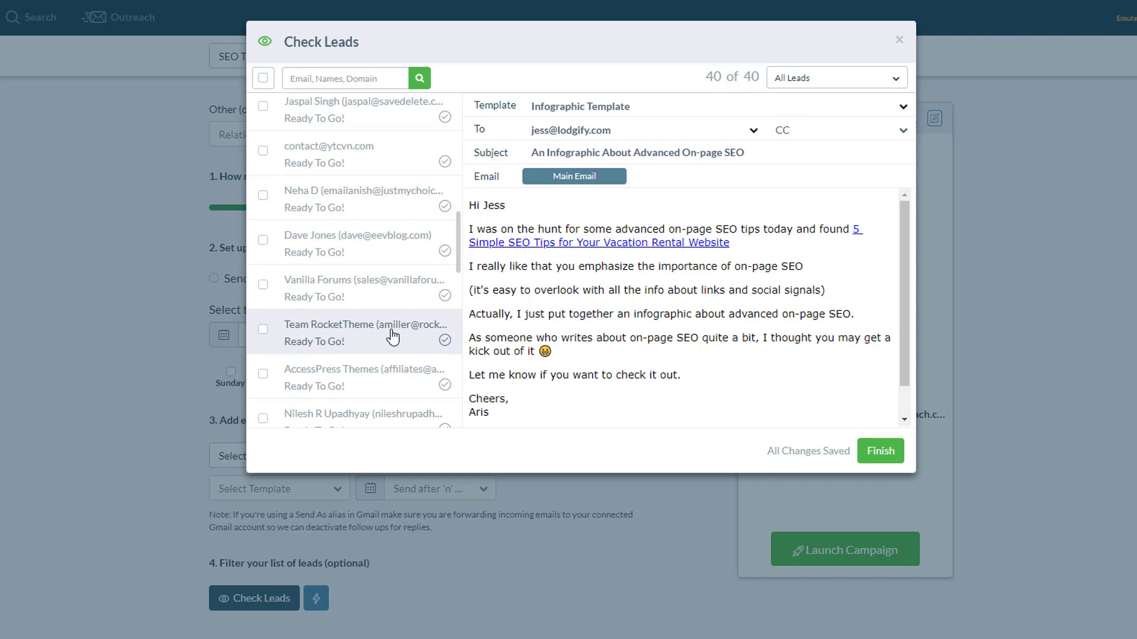
scroll(443, 340, "down", 5)
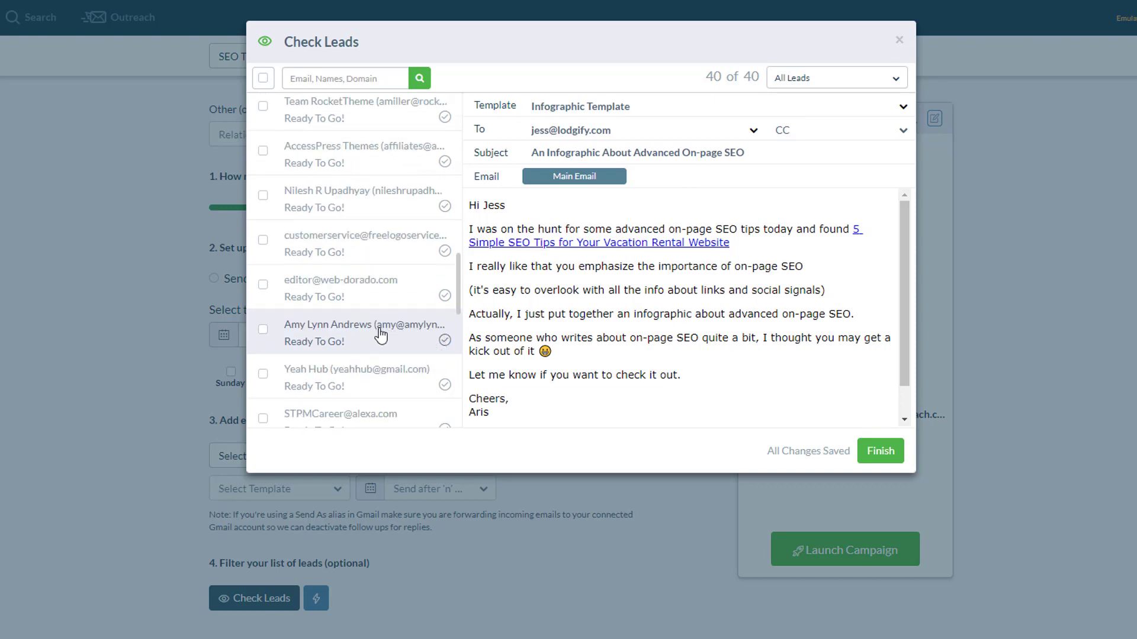
scroll(381, 336, "down", 4)
left_click(898, 40)
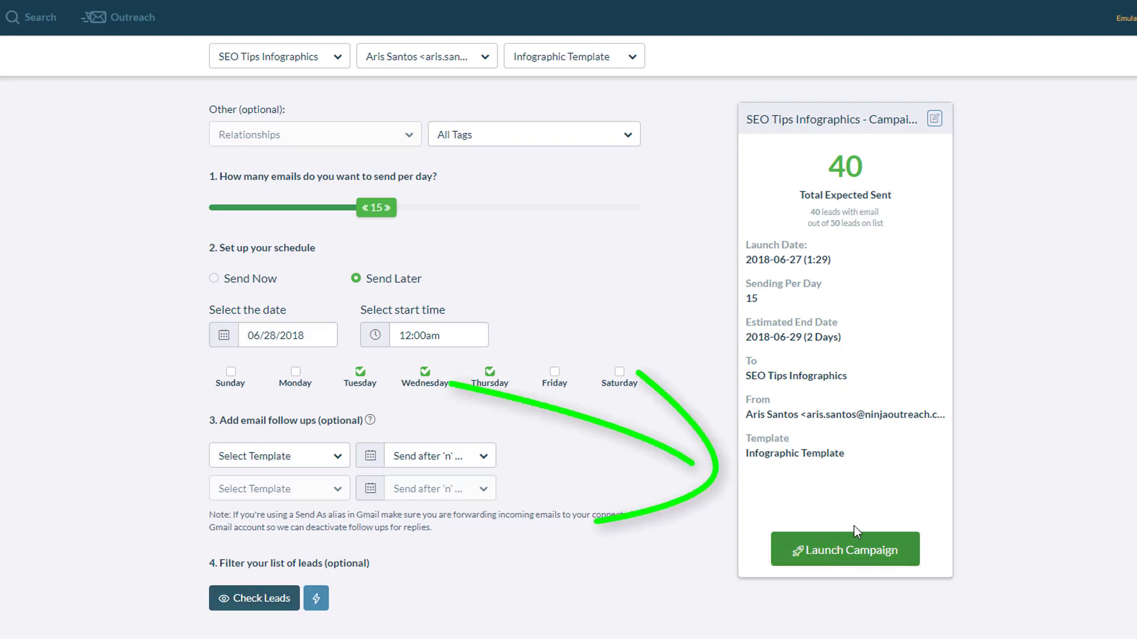
left_click(844, 551)
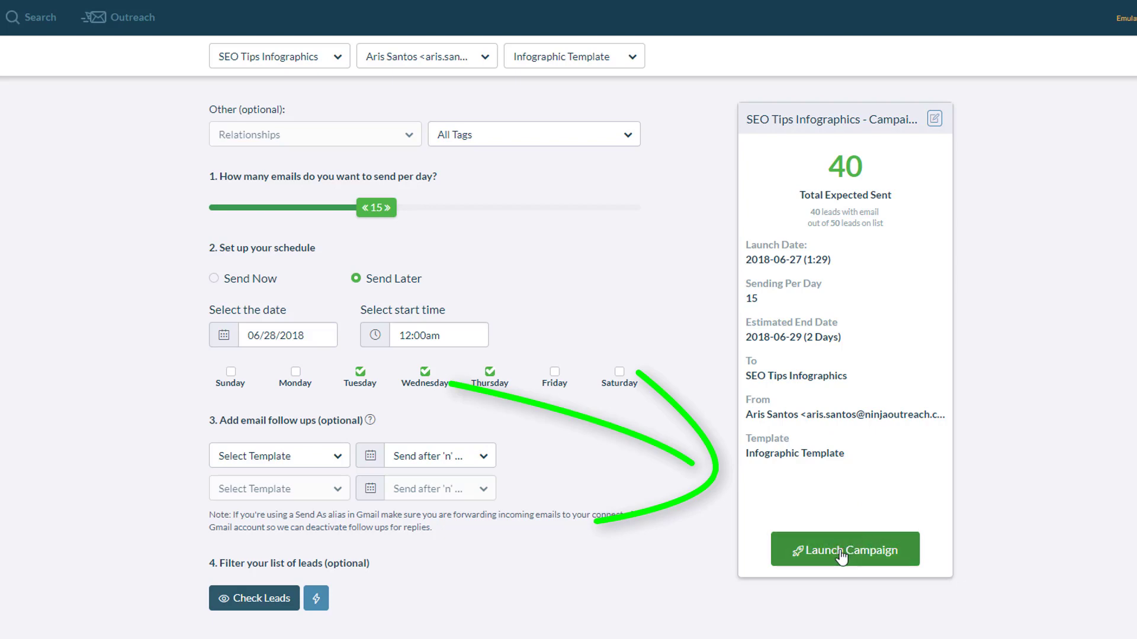